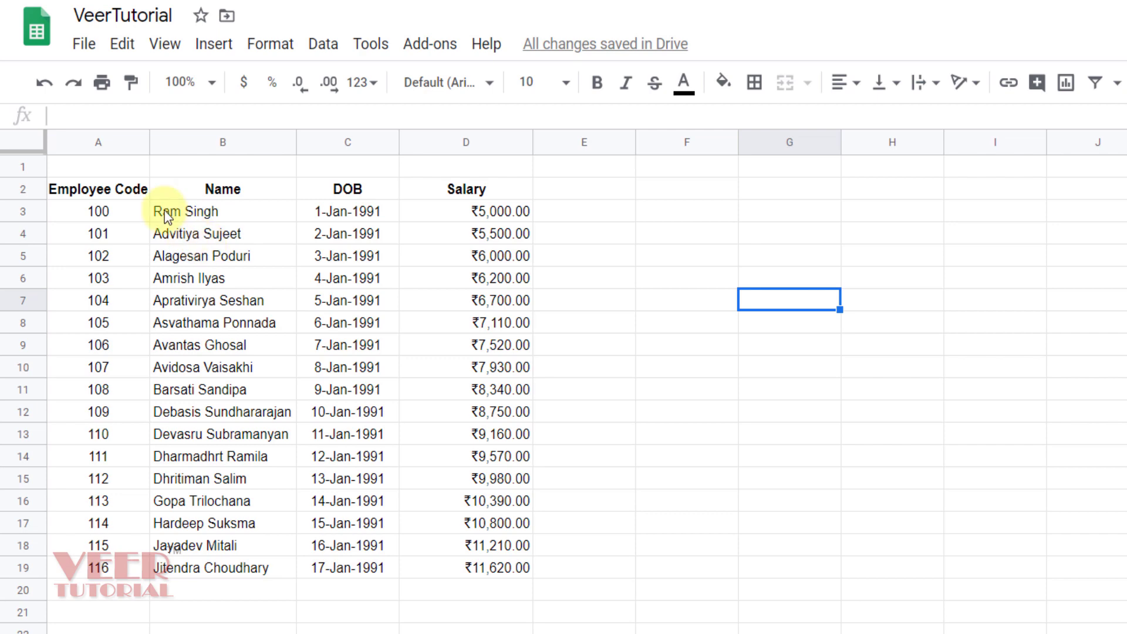
- Set the A2:D2 headers to the Impact font at size 14
{"action": "left_click", "coordinate": [89, 188]}
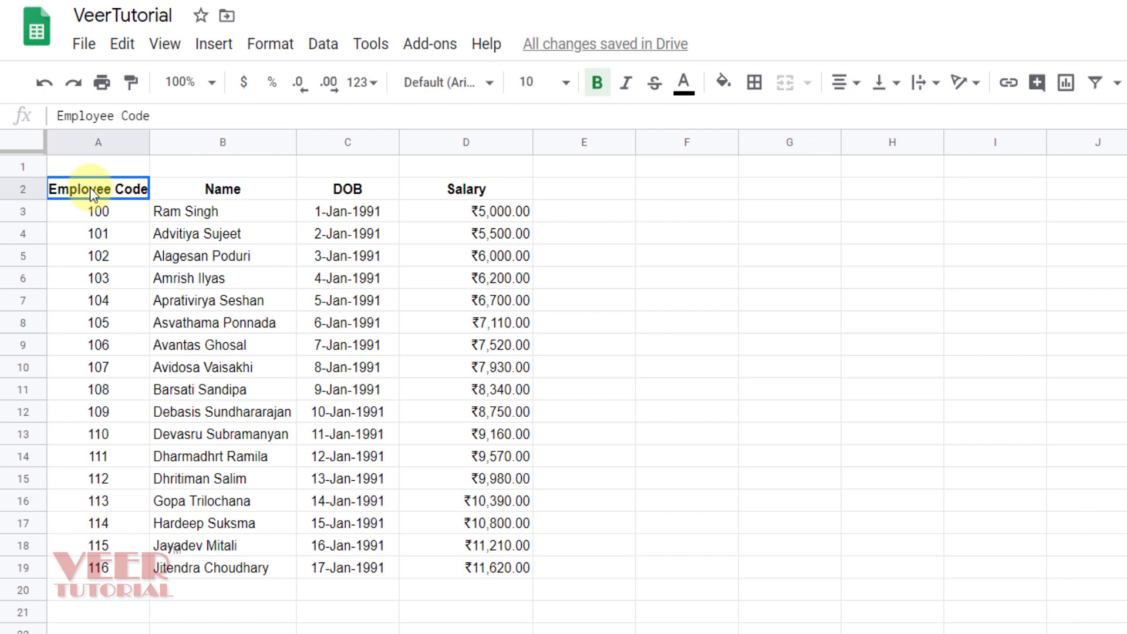
{"action": "left_click_drag", "start_coordinate": [89, 188], "coordinate": [483, 207]}
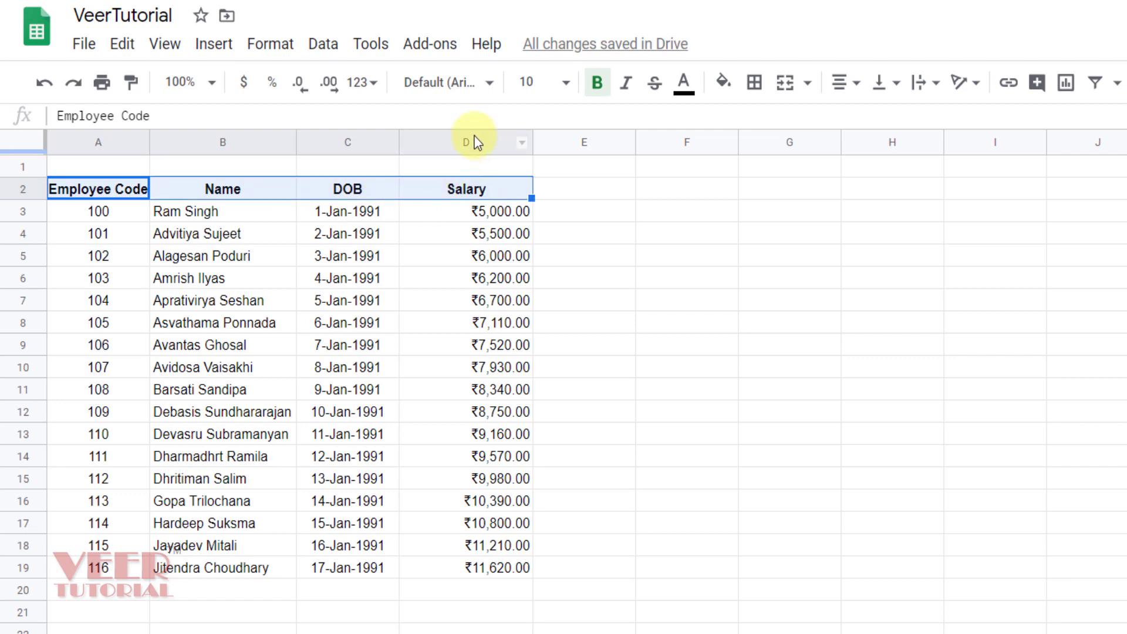
{"action": "left_click", "coordinate": [491, 87]}
{"action": "left_click", "coordinate": [506, 330]}
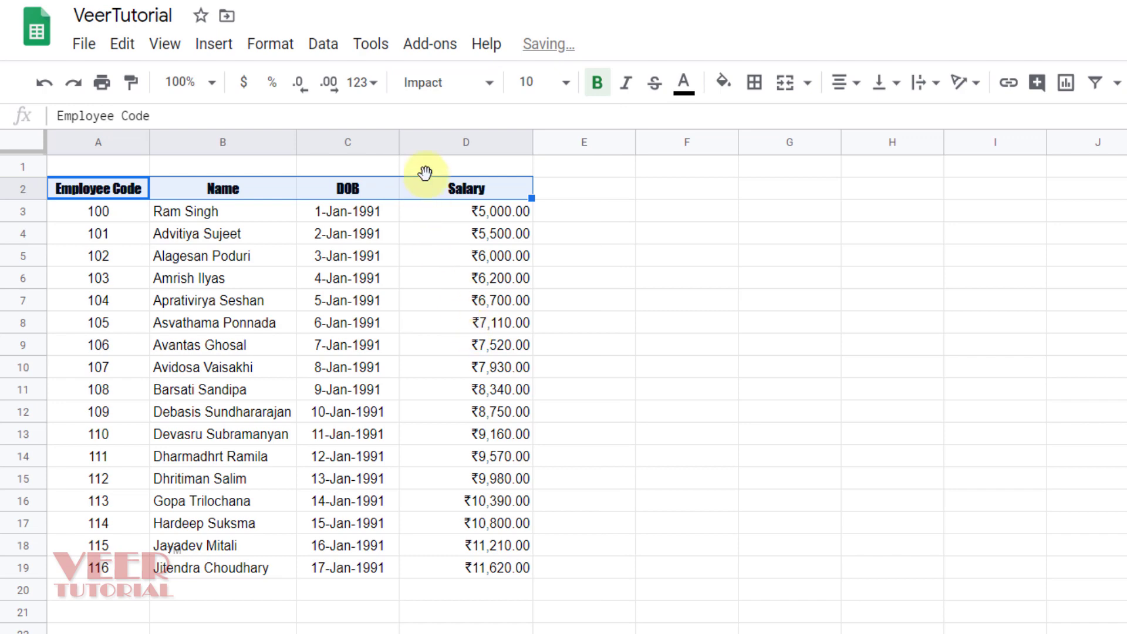
{"action": "left_click", "coordinate": [566, 82]}
{"action": "left_click", "coordinate": [532, 360]}
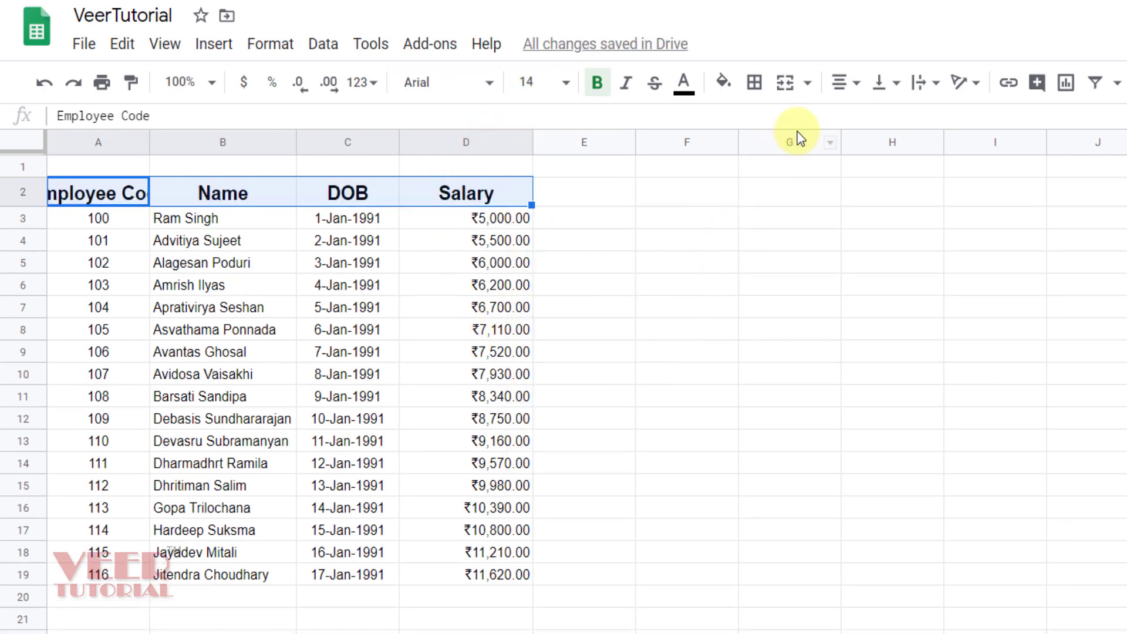
- Right-align the headers after trying left and centre, and autofit column A to 'Employee Code'
{"action": "left_click", "coordinate": [857, 84]}
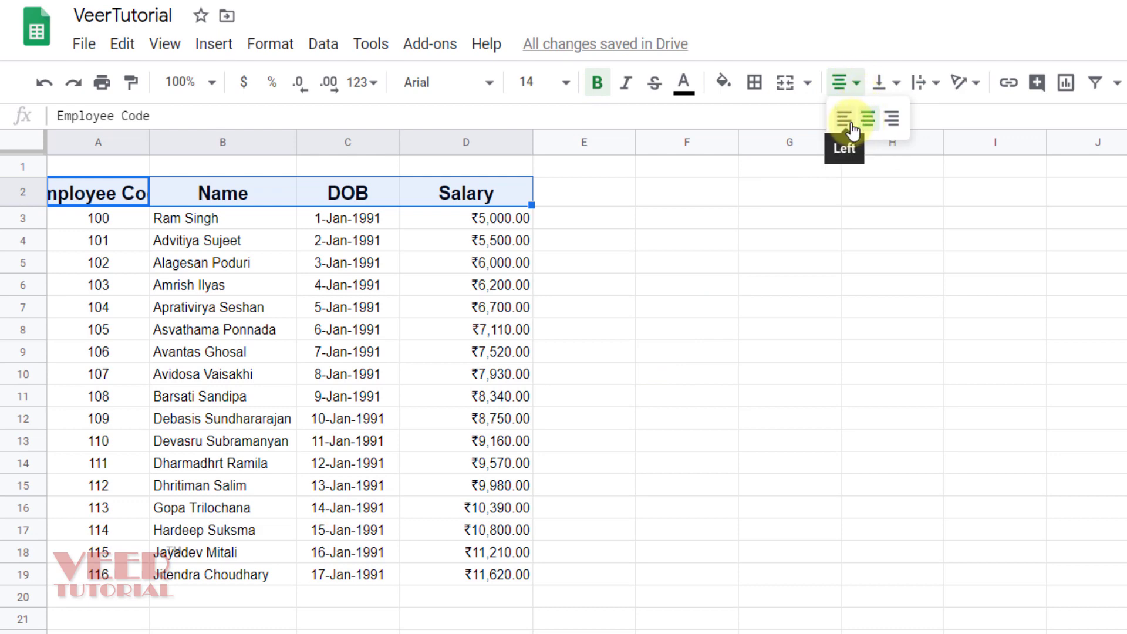
{"action": "left_click", "coordinate": [844, 119]}
{"action": "left_click", "coordinate": [858, 87]}
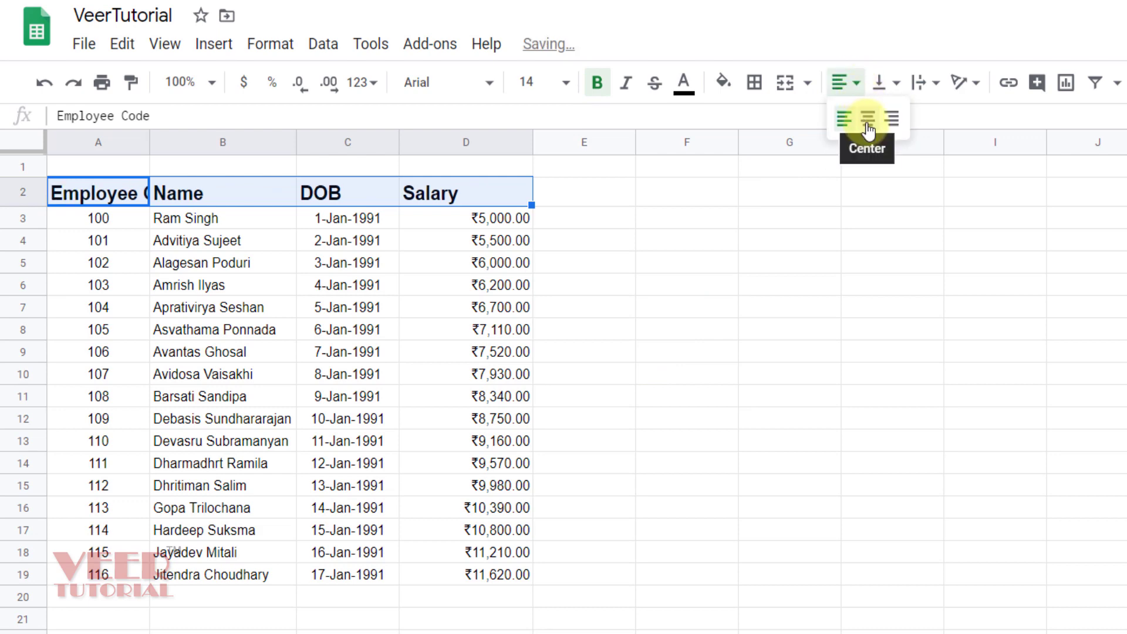
{"action": "left_click", "coordinate": [868, 119]}
{"action": "left_click", "coordinate": [858, 86]}
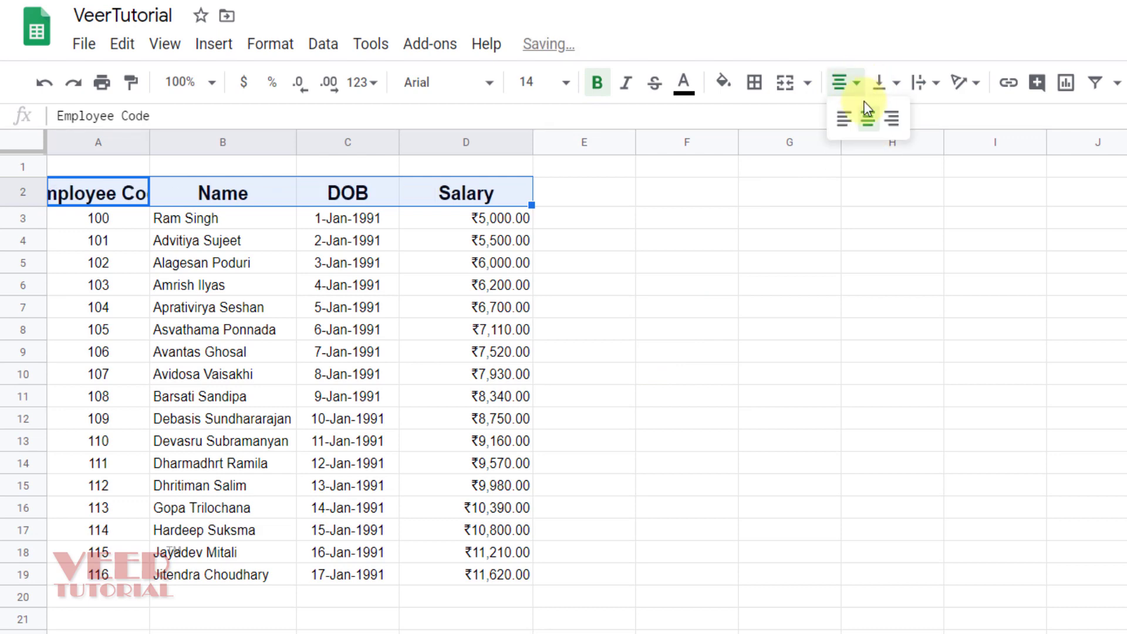
{"action": "left_click", "coordinate": [893, 122]}
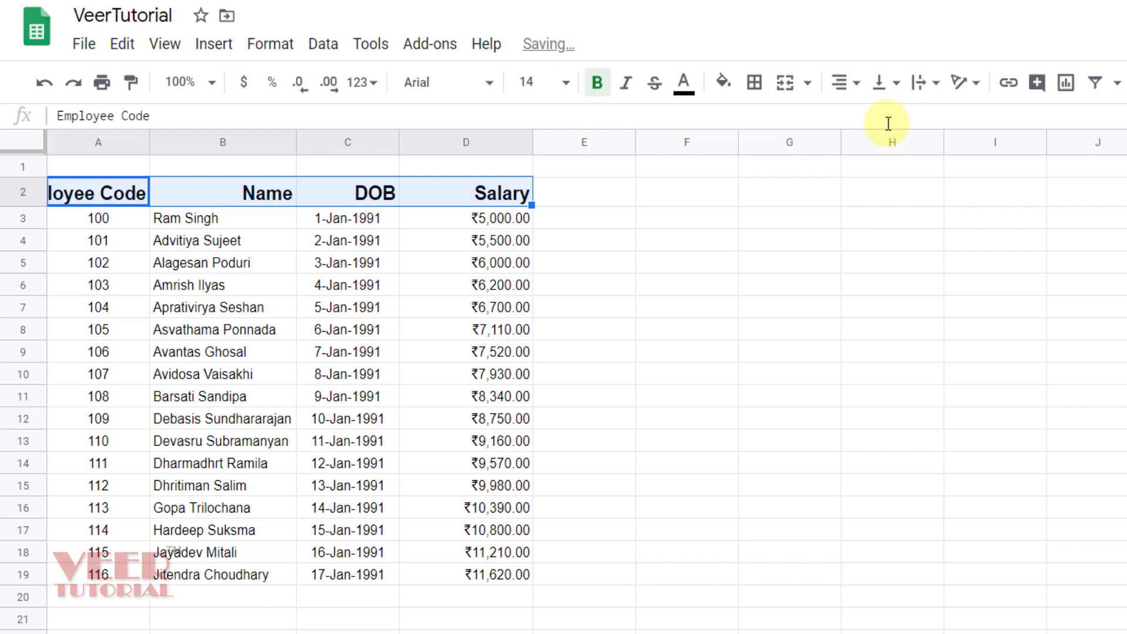
{"action": "left_click", "coordinate": [94, 197]}
{"action": "double_click", "coordinate": [149, 142]}
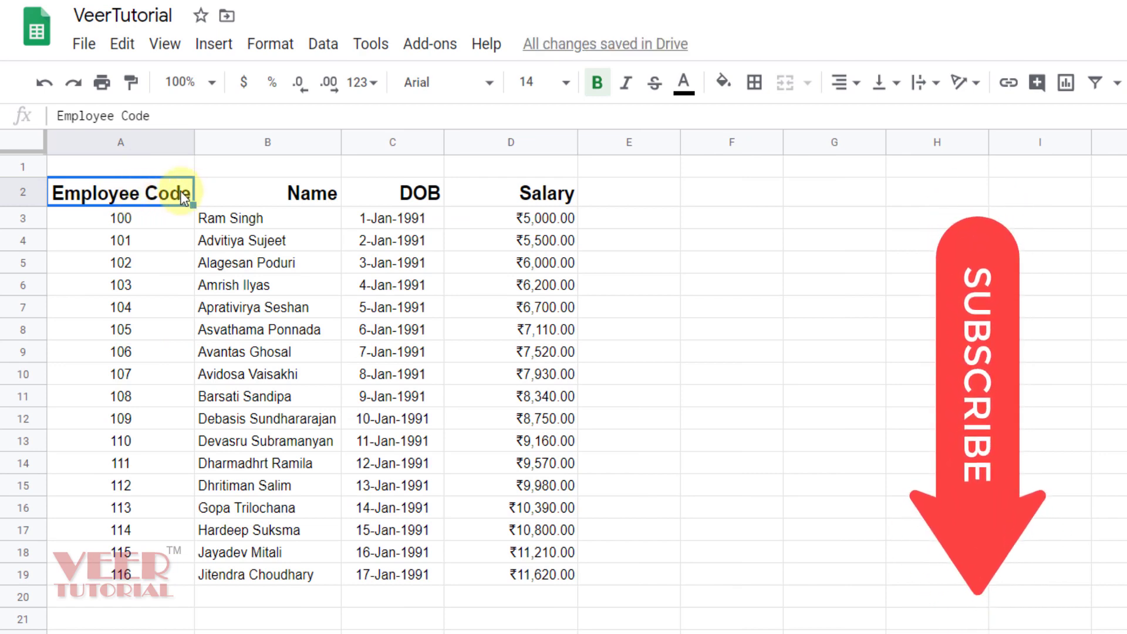
- Format D3:D19 as Indian Rupee currency, e.g. ₹5,000.00 to ₹11,620.00
{"action": "left_click_drag", "start_coordinate": [523, 218], "coordinate": [542, 575]}
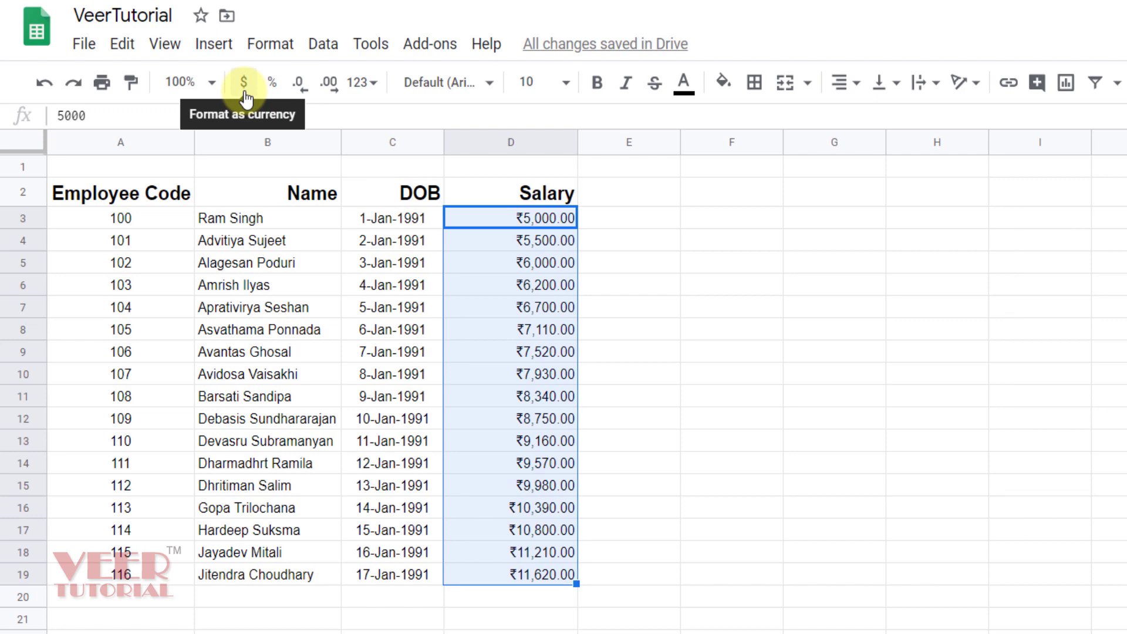
{"action": "left_click", "coordinate": [243, 82]}
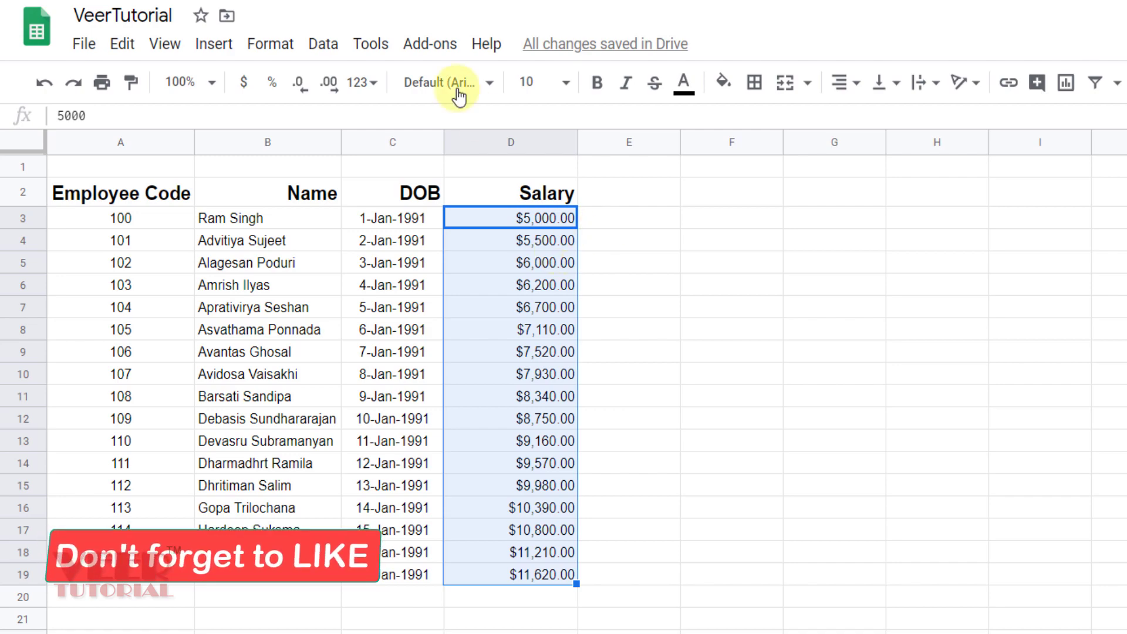
{"action": "left_click", "coordinate": [364, 84]}
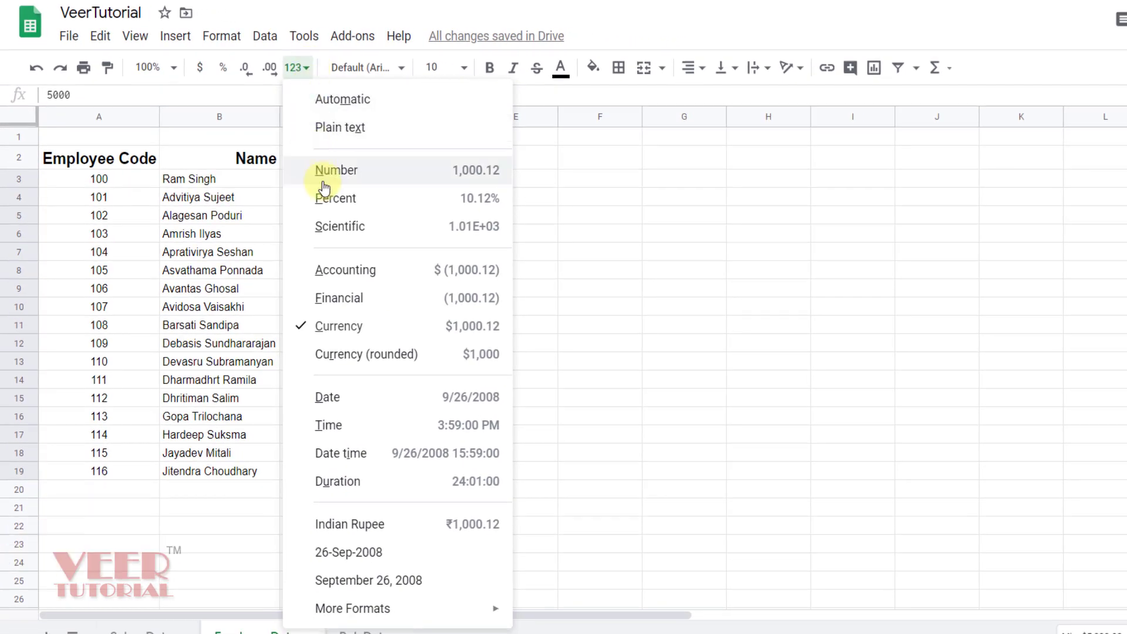
{"action": "mouse_move", "coordinate": [444, 611]}
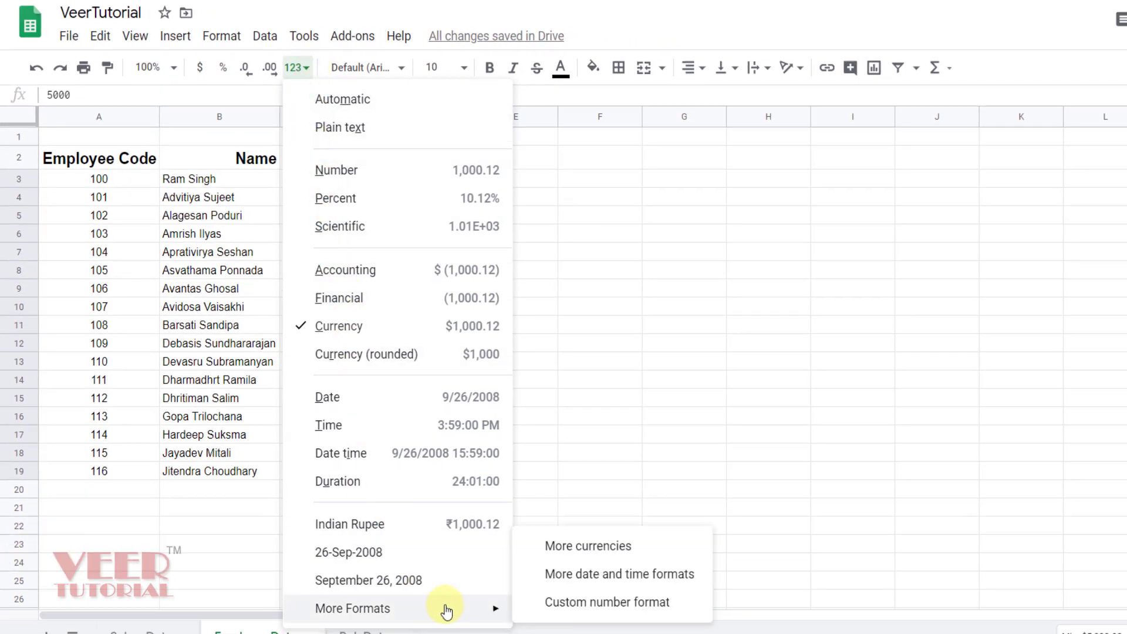
{"action": "left_click", "coordinate": [587, 546]}
{"action": "left_click", "coordinate": [516, 258]}
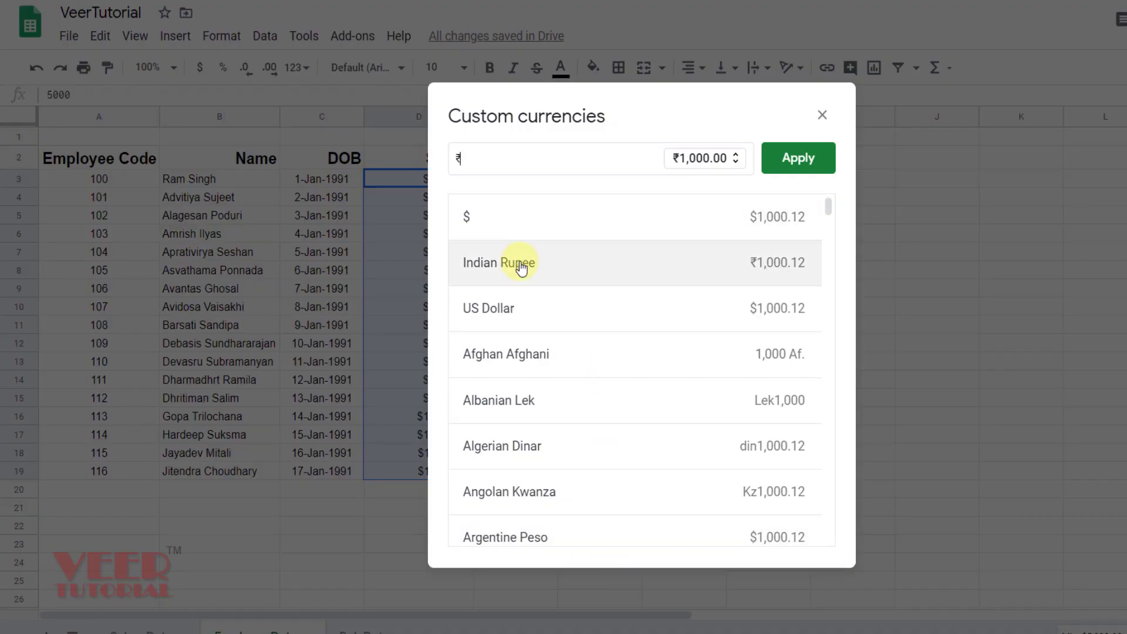
{"action": "left_click", "coordinate": [786, 159]}
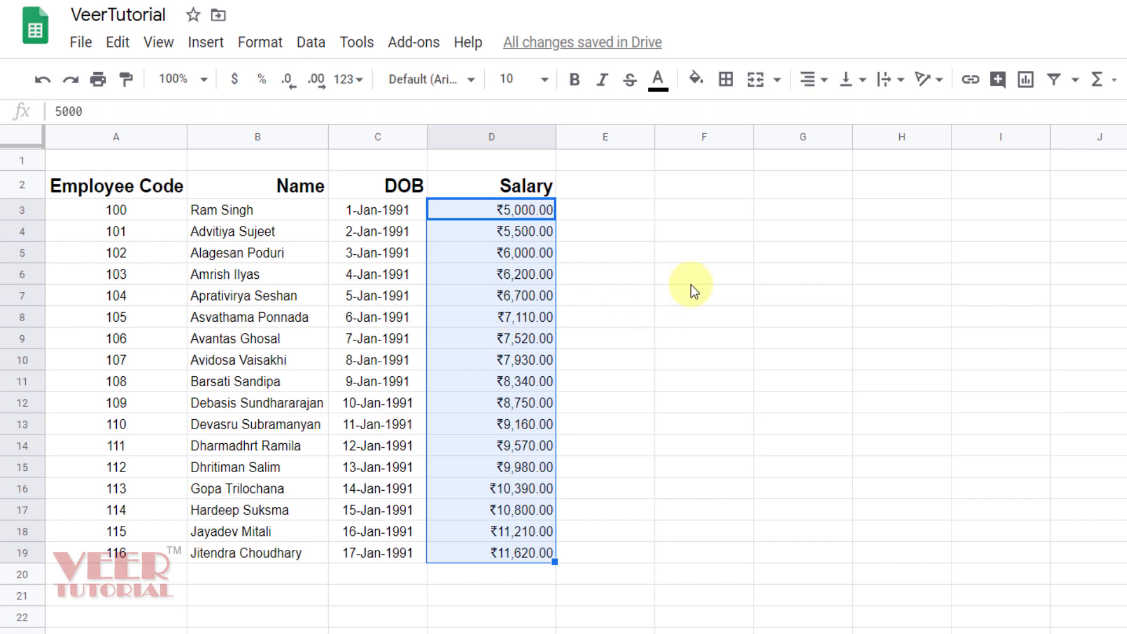
- Try percent, then set the salaries to dollar currency with decimals removed and restored to two
{"action": "left_click", "coordinate": [268, 82]}
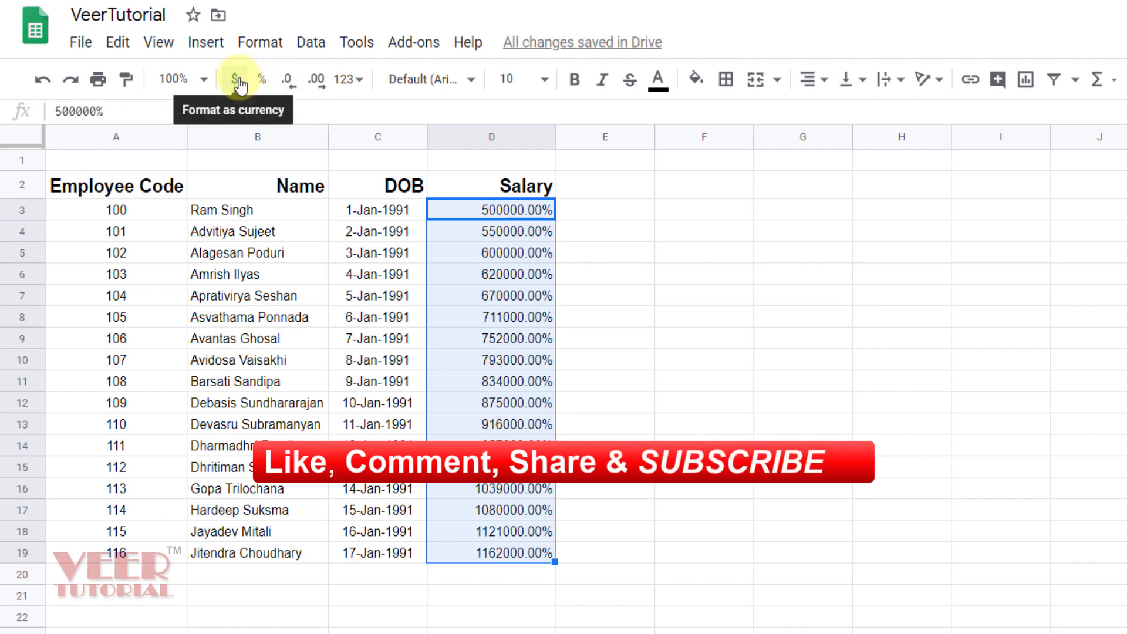
{"action": "left_click", "coordinate": [237, 81]}
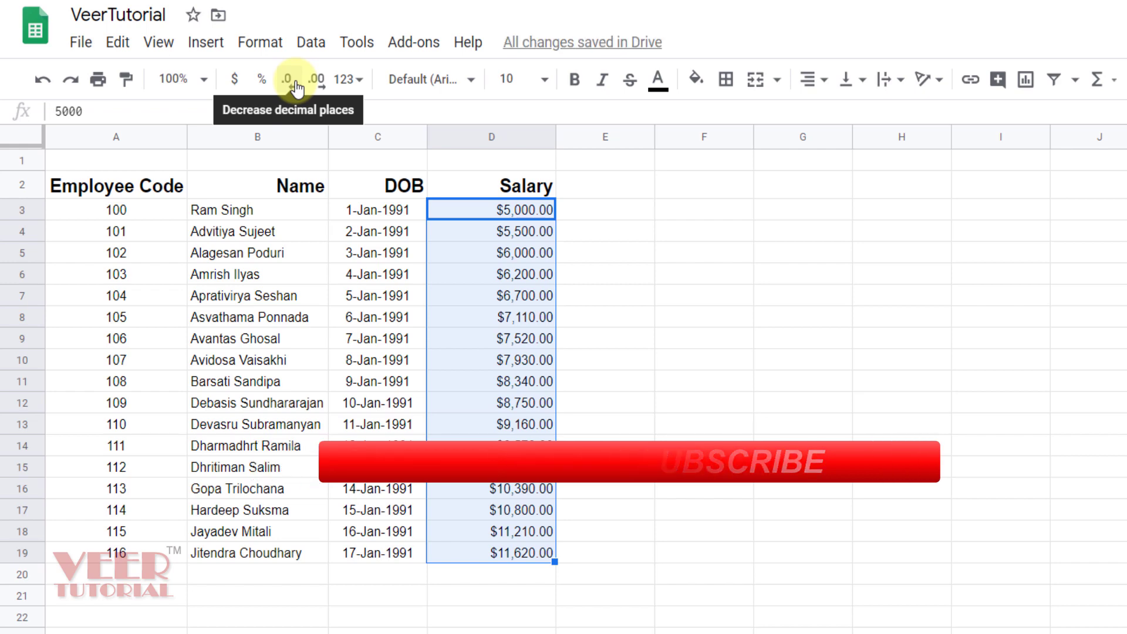
{"action": "left_click", "coordinate": [295, 84]}
{"action": "left_click", "coordinate": [295, 84]}
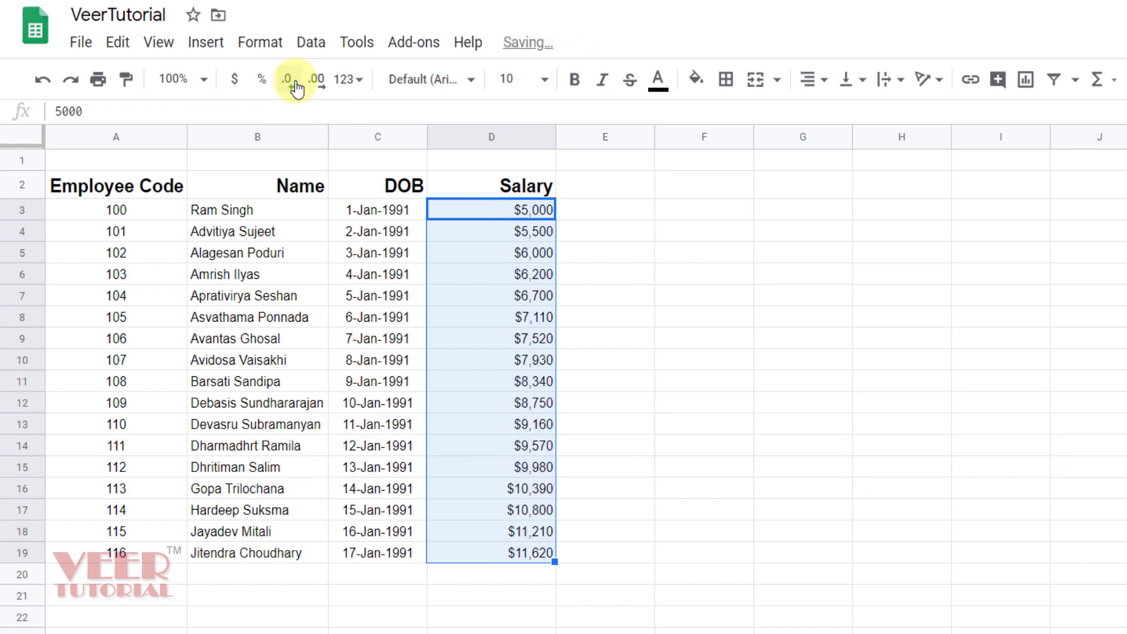
{"action": "left_click", "coordinate": [317, 85]}
{"action": "left_click", "coordinate": [317, 86]}
{"action": "left_click", "coordinate": [360, 84]}
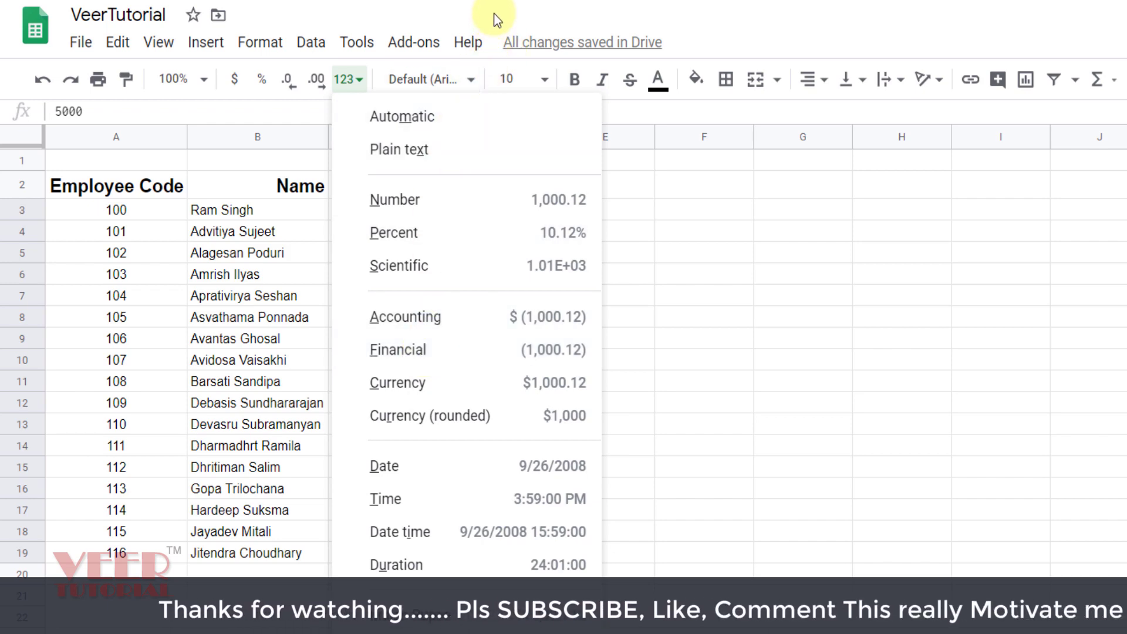
- Colour the salary amounts red, testing strikethrough and then removing it
{"action": "left_click", "coordinate": [492, 89]}
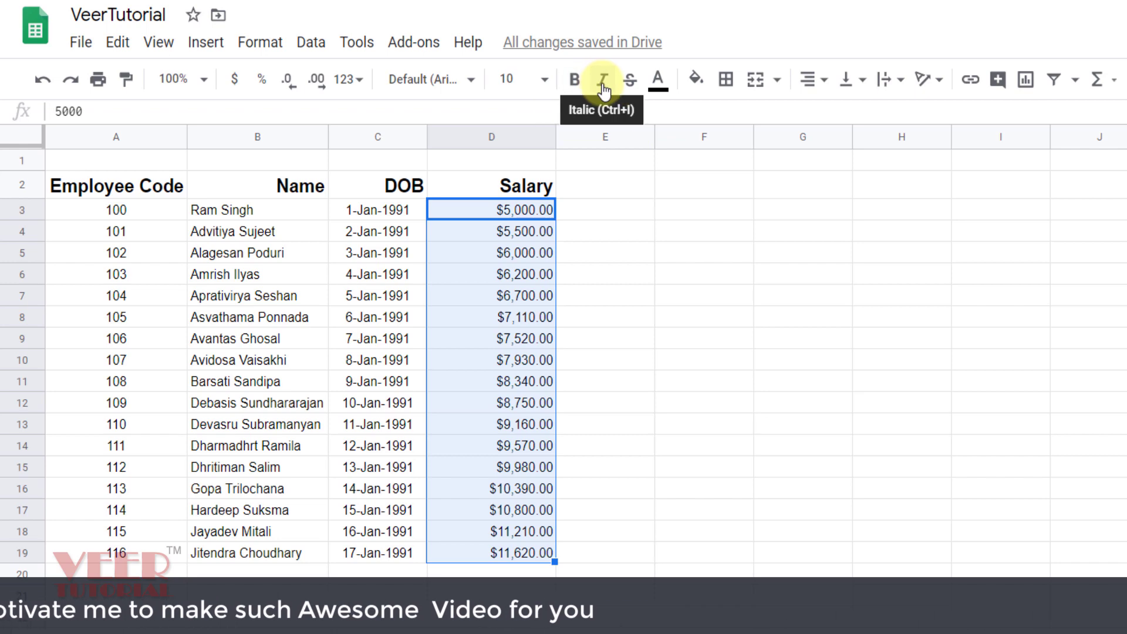
{"action": "left_click", "coordinate": [629, 85]}
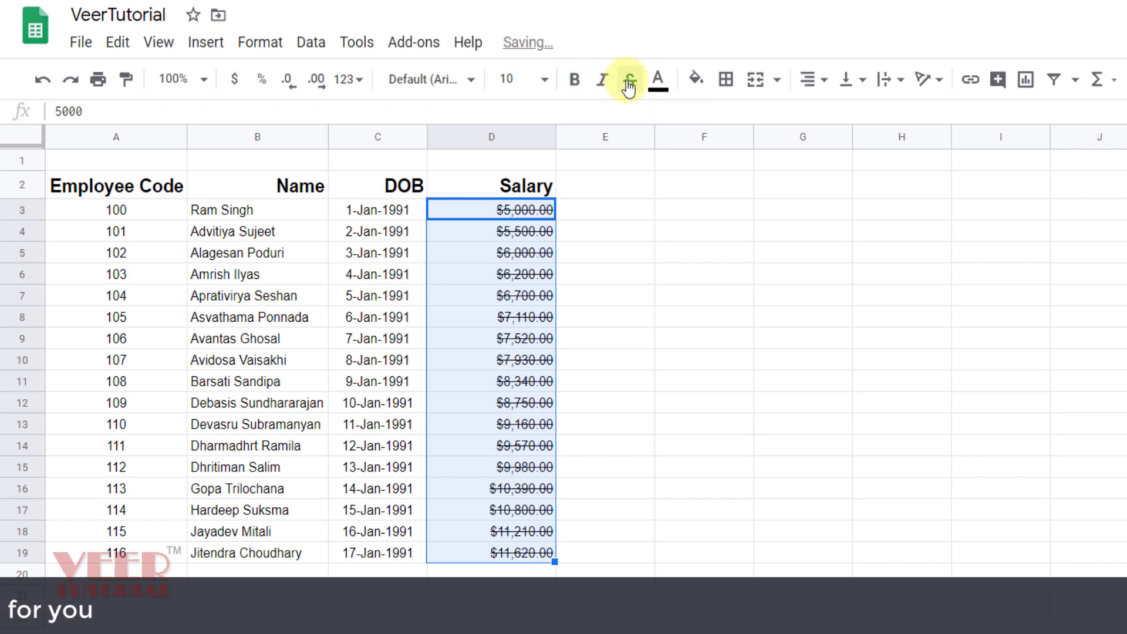
{"action": "left_click", "coordinate": [662, 88]}
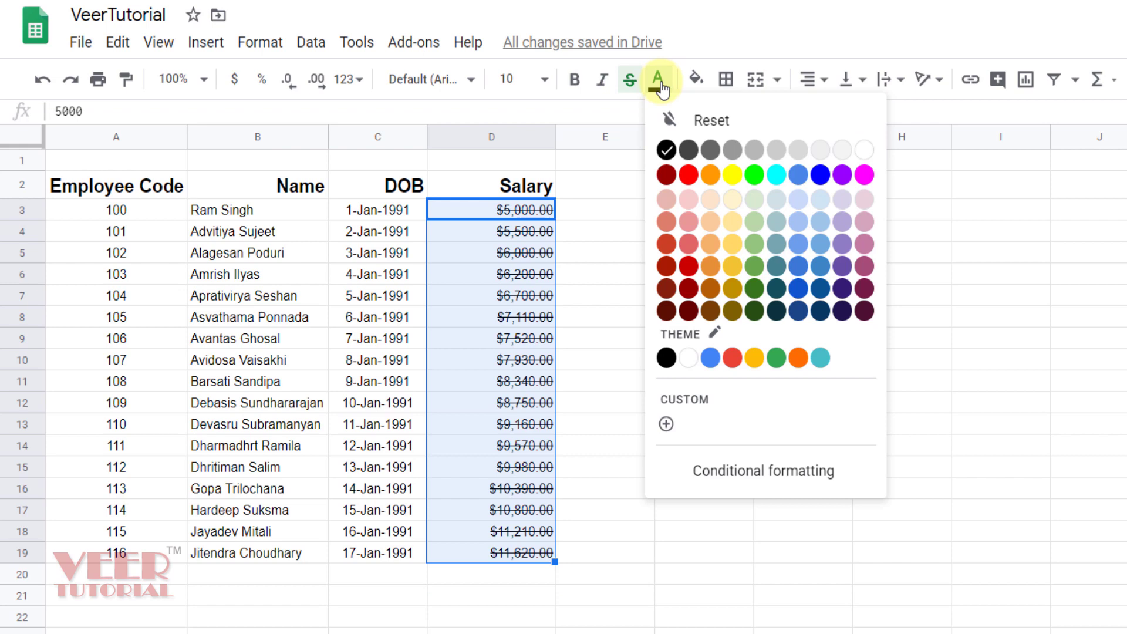
{"action": "left_click", "coordinate": [693, 176]}
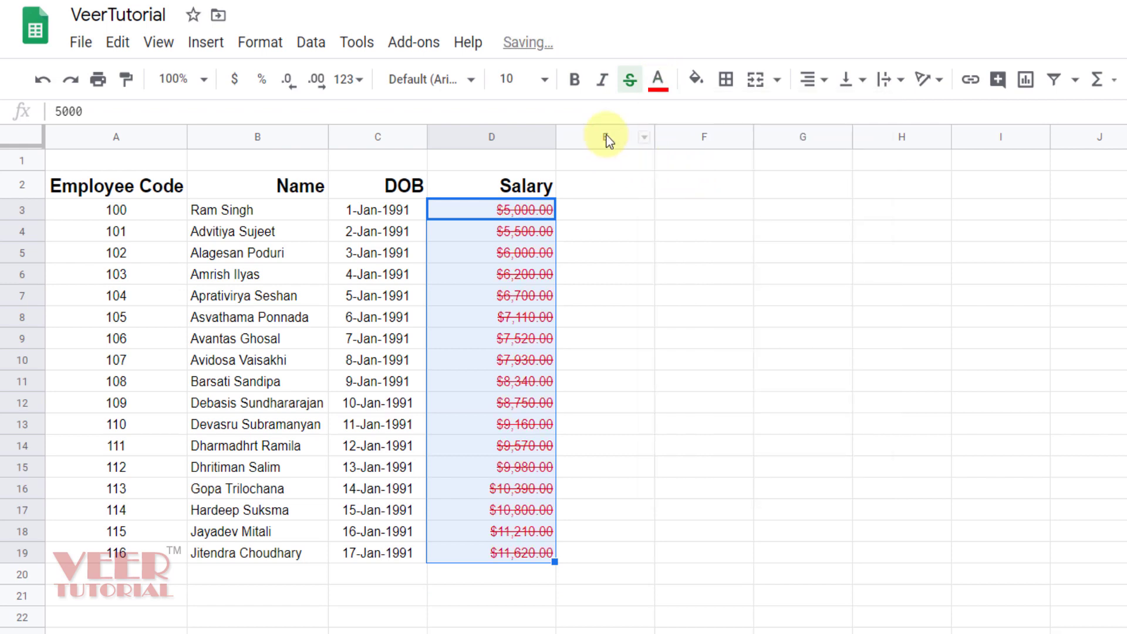
{"action": "left_click", "coordinate": [630, 88]}
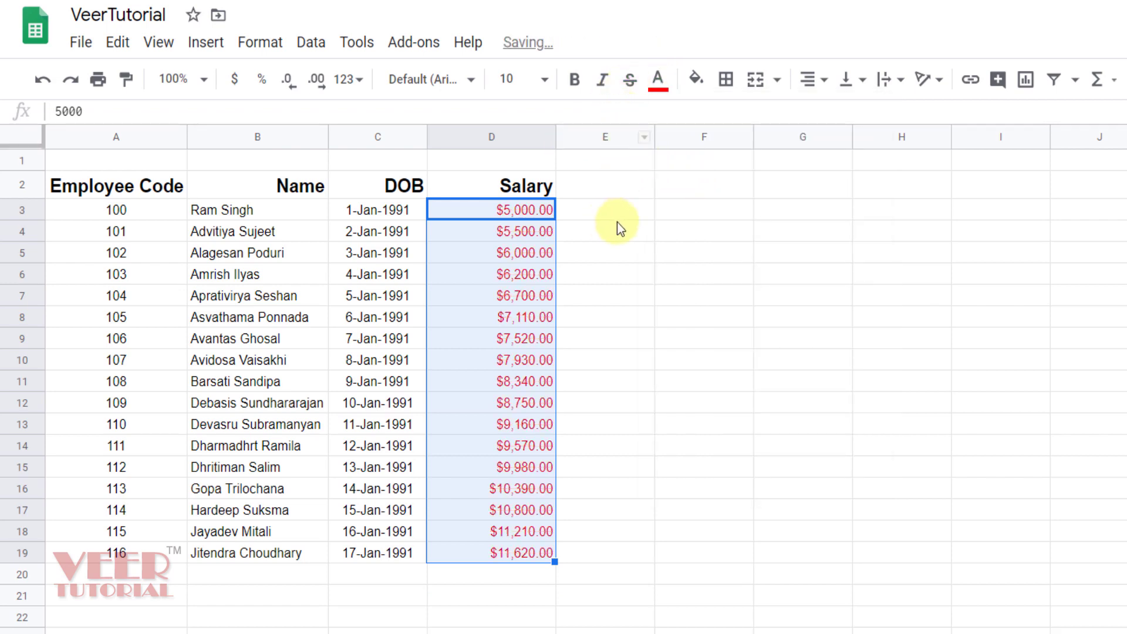
{"action": "left_click", "coordinate": [698, 88]}
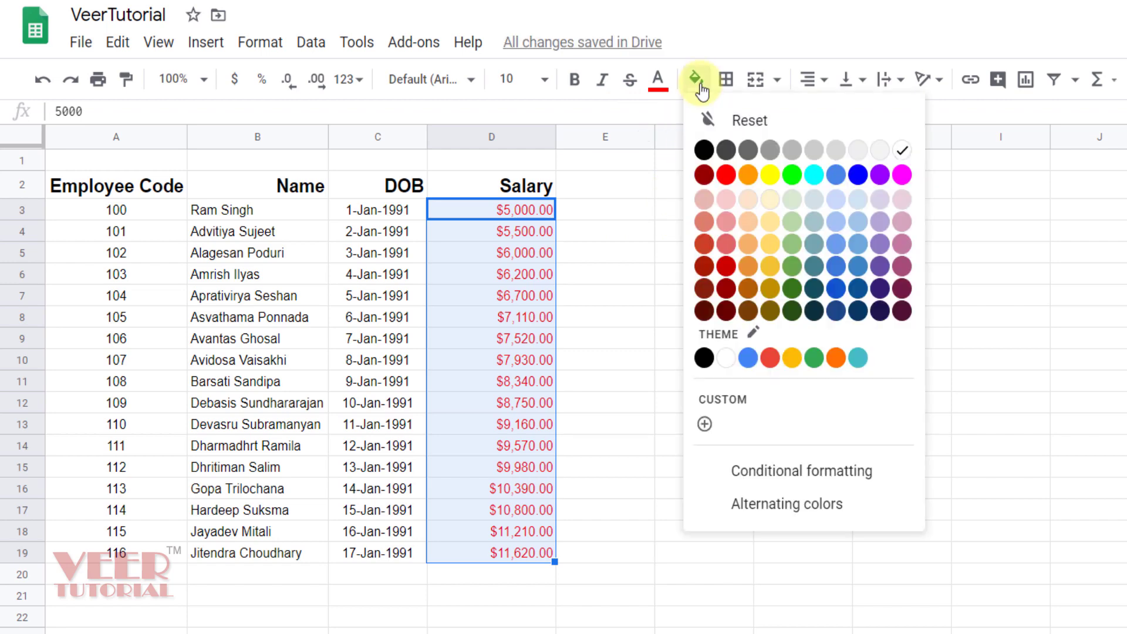
- Test blue and then grey fills on D3:D19, then undo the colouring
{"action": "left_click", "coordinate": [746, 359]}
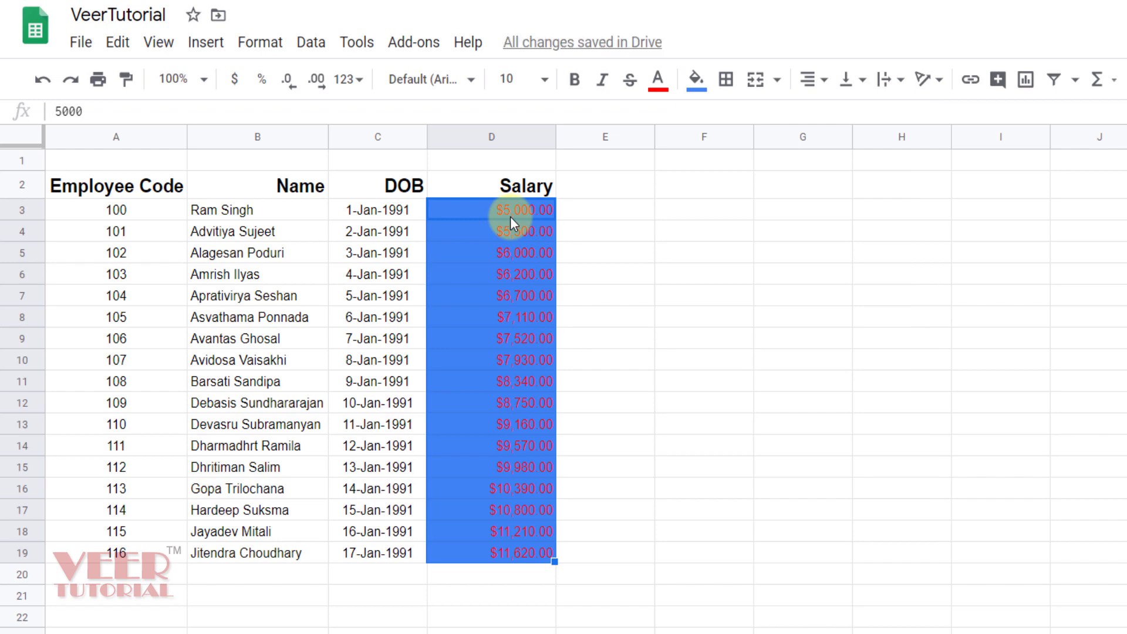
{"action": "left_click", "coordinate": [705, 87]}
{"action": "left_click", "coordinate": [792, 150]}
{"action": "left_click", "coordinate": [704, 251]}
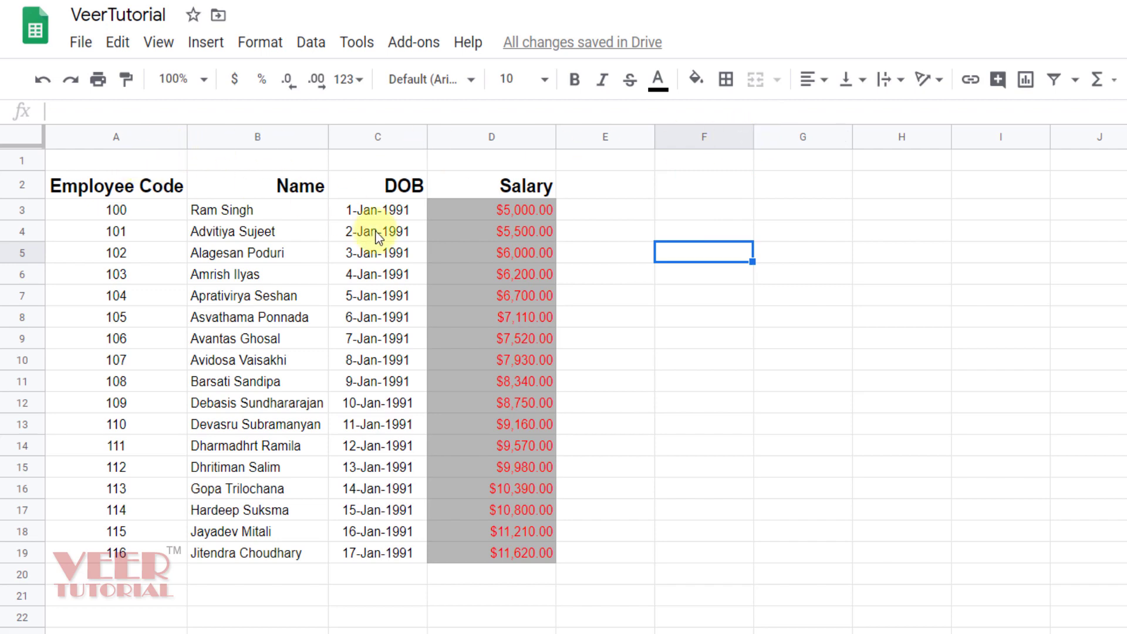
{"action": "key", "text": "ctrl+z"}
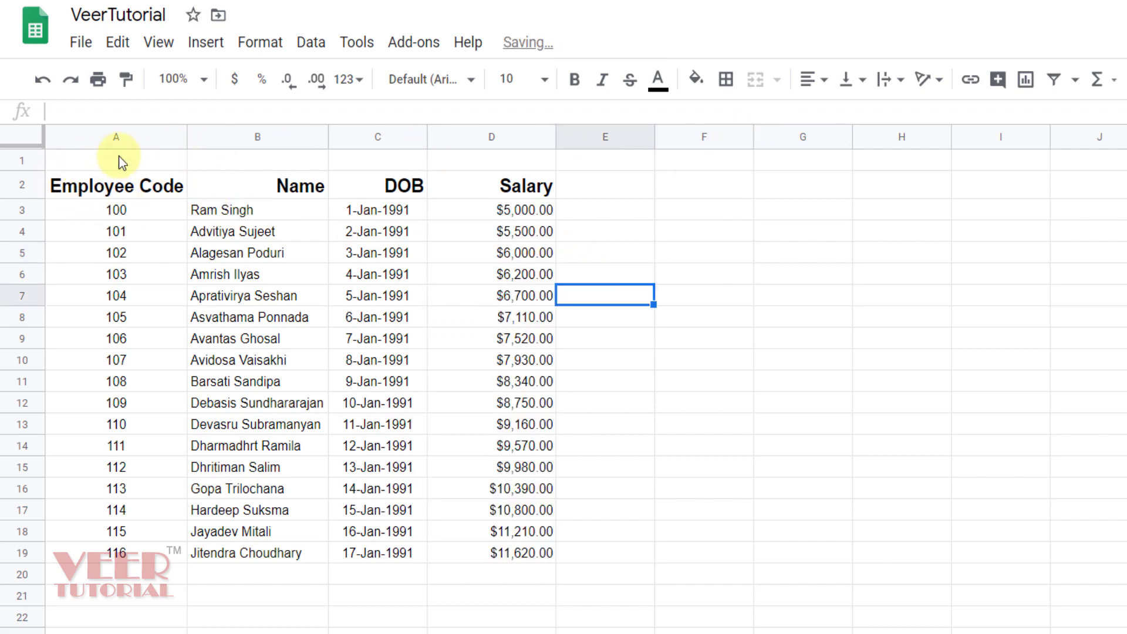
- Merge cells A1 through D1 into one banner cell
{"action": "left_click", "coordinate": [119, 156]}
{"action": "left_click_drag", "start_coordinate": [221, 155], "coordinate": [490, 165]}
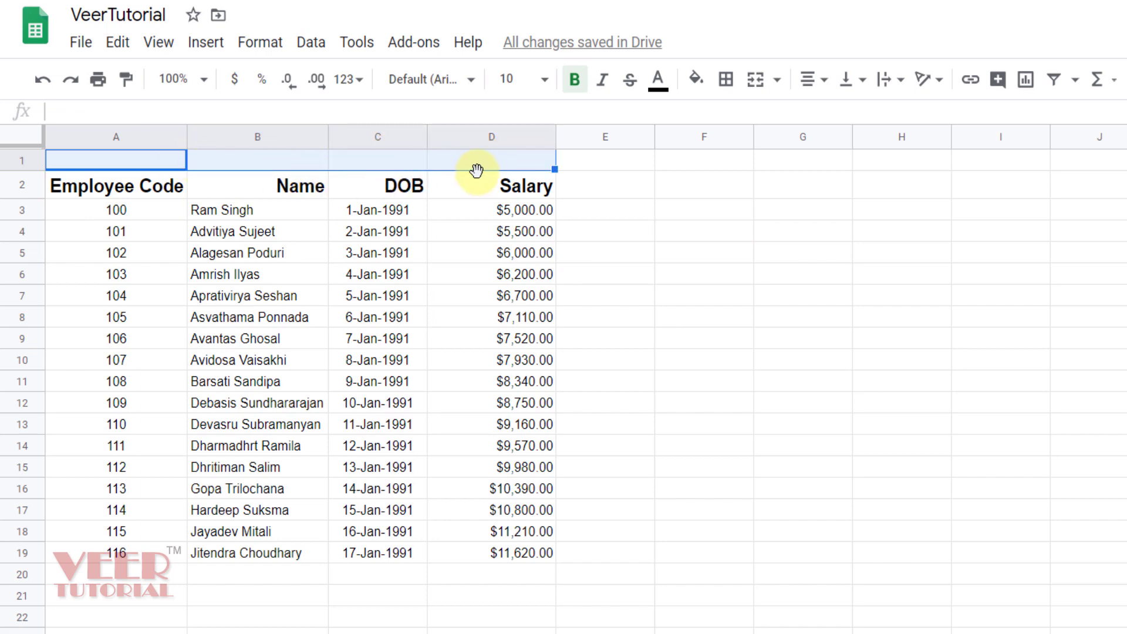
{"action": "left_click", "coordinate": [779, 83]}
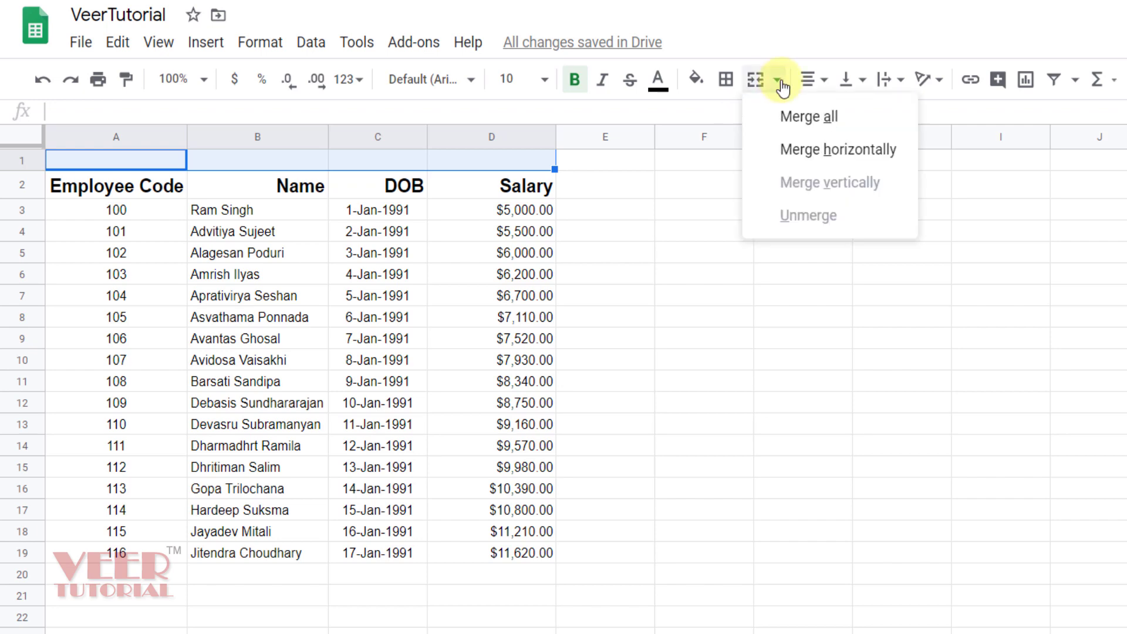
{"action": "left_click", "coordinate": [797, 121]}
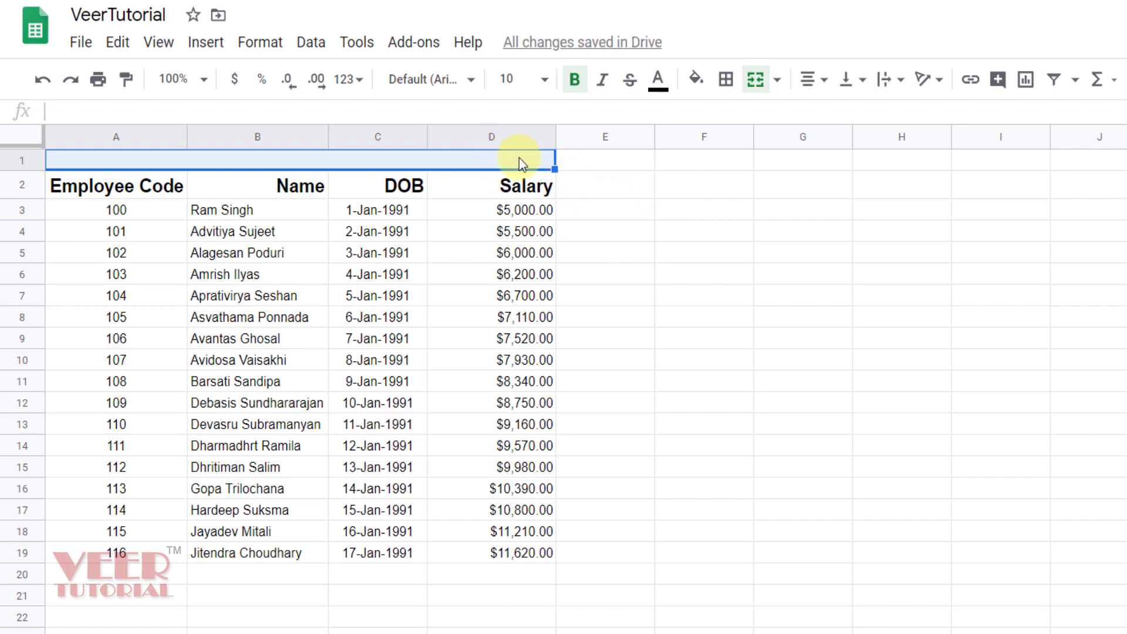
- Enter the title 'Employee DATa' in the merged banner cell
{"action": "left_click", "coordinate": [392, 163]}
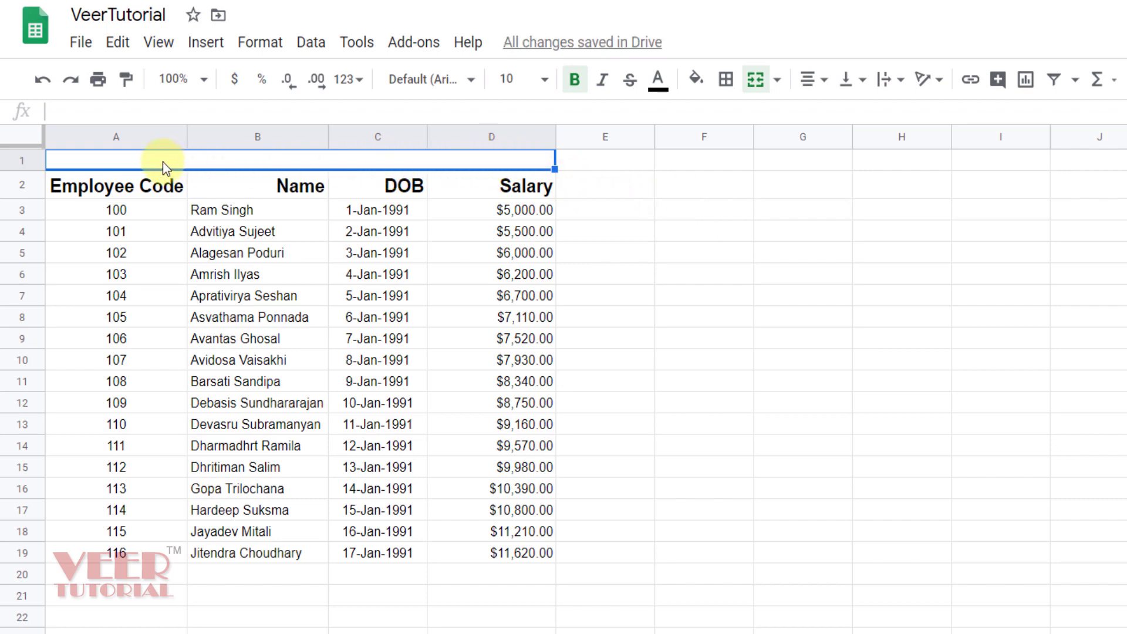
{"action": "type", "text": "Employee DAT"}
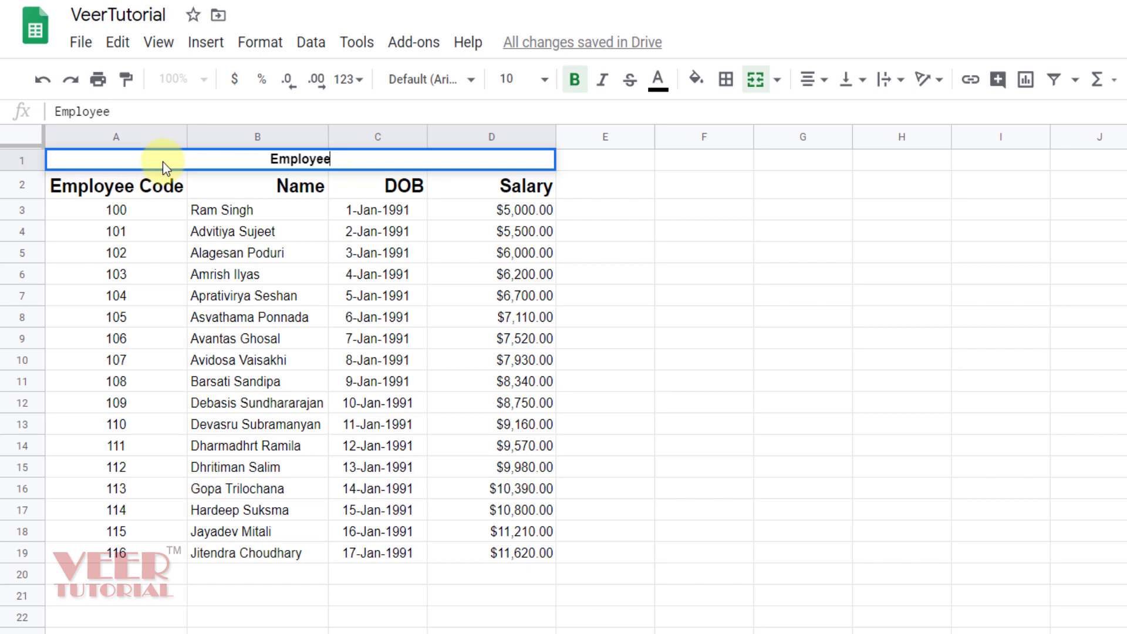
{"action": "type", "text": "a"}
{"action": "key", "text": "Return"}
{"action": "left_click", "coordinate": [163, 161]}
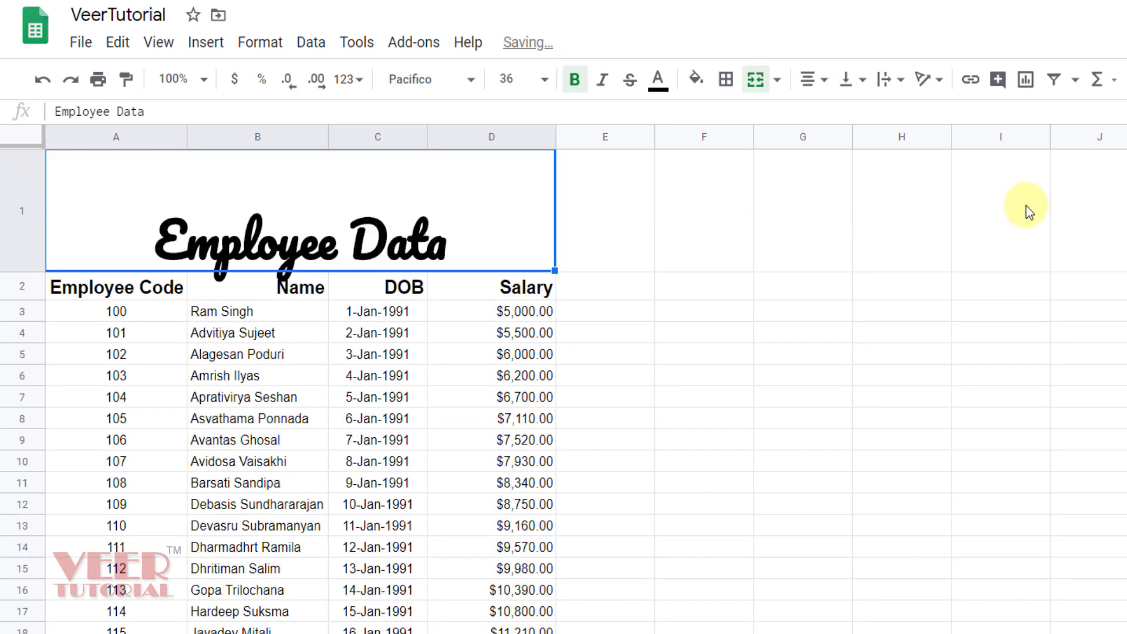
{"action": "left_click", "coordinate": [857, 87]}
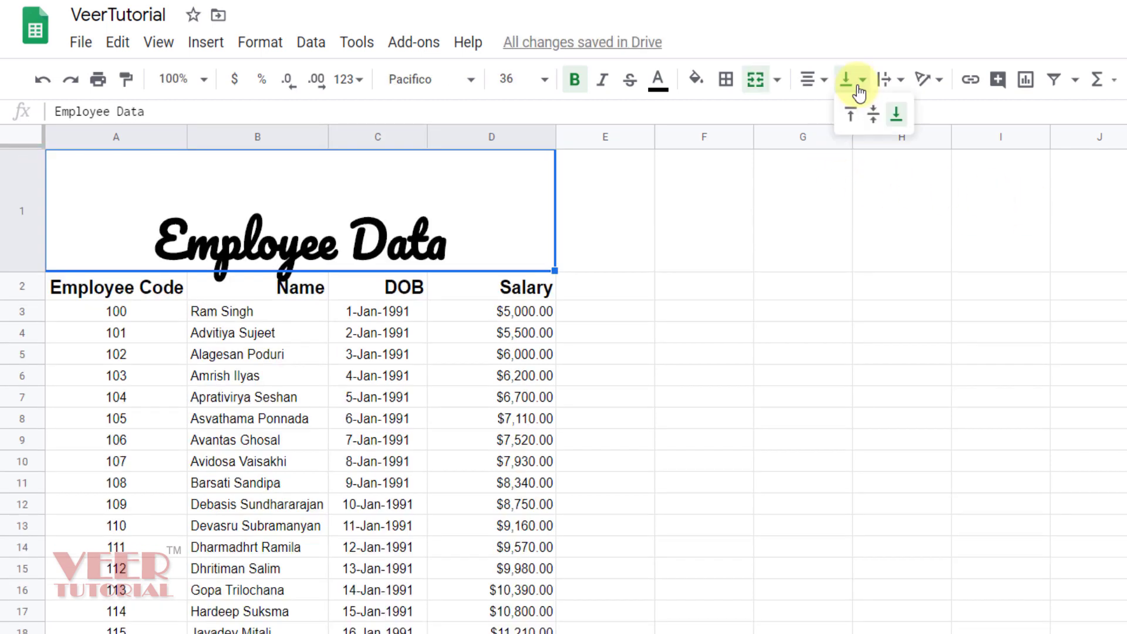
- Centre the title vertically and make it white text on a blue fill
{"action": "left_click", "coordinate": [874, 115]}
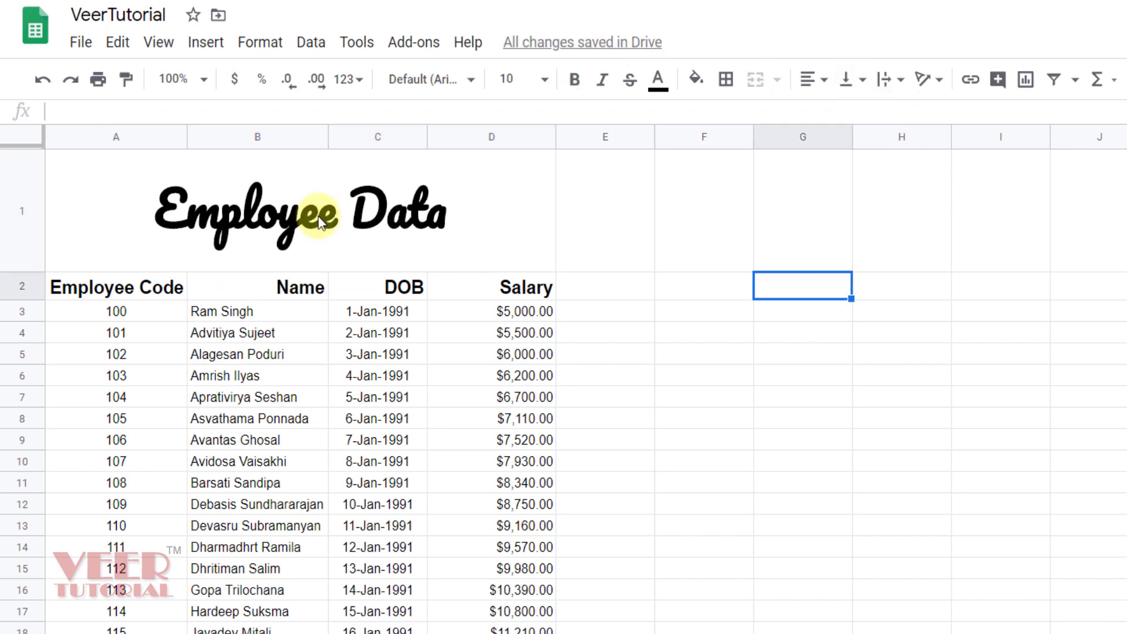
{"action": "left_click", "coordinate": [320, 223]}
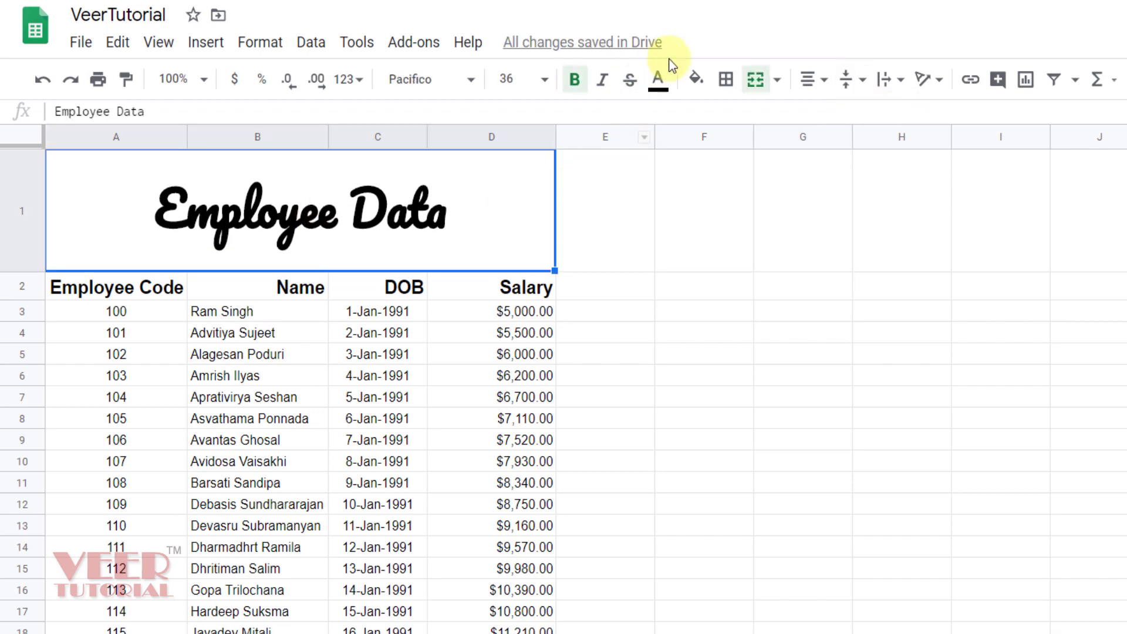
{"action": "left_click", "coordinate": [658, 80]}
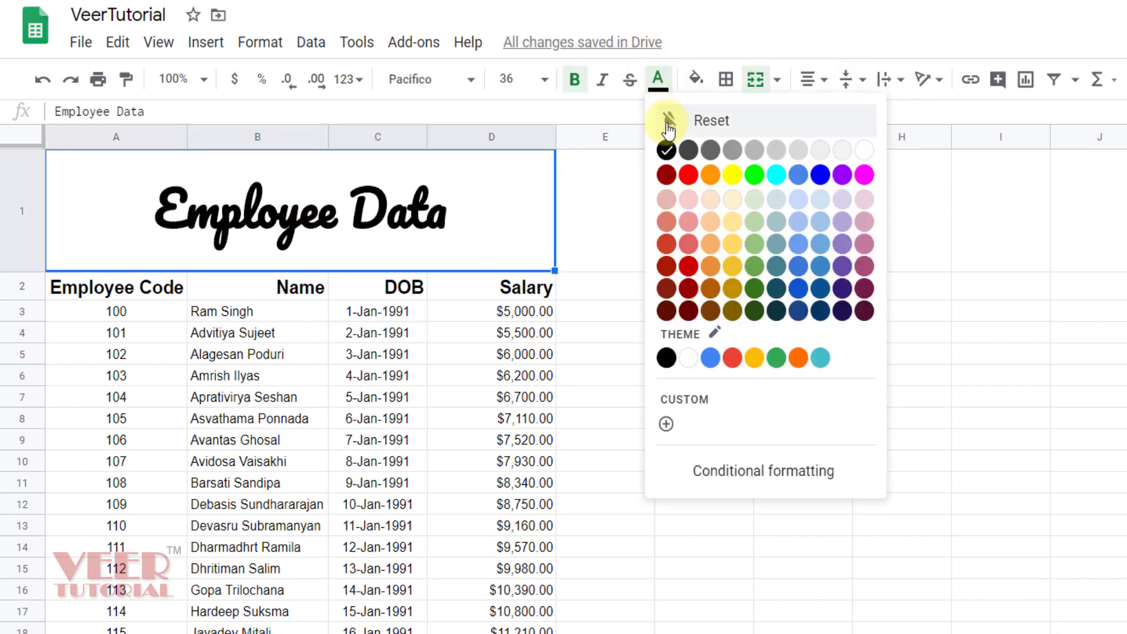
{"action": "left_click", "coordinate": [688, 357]}
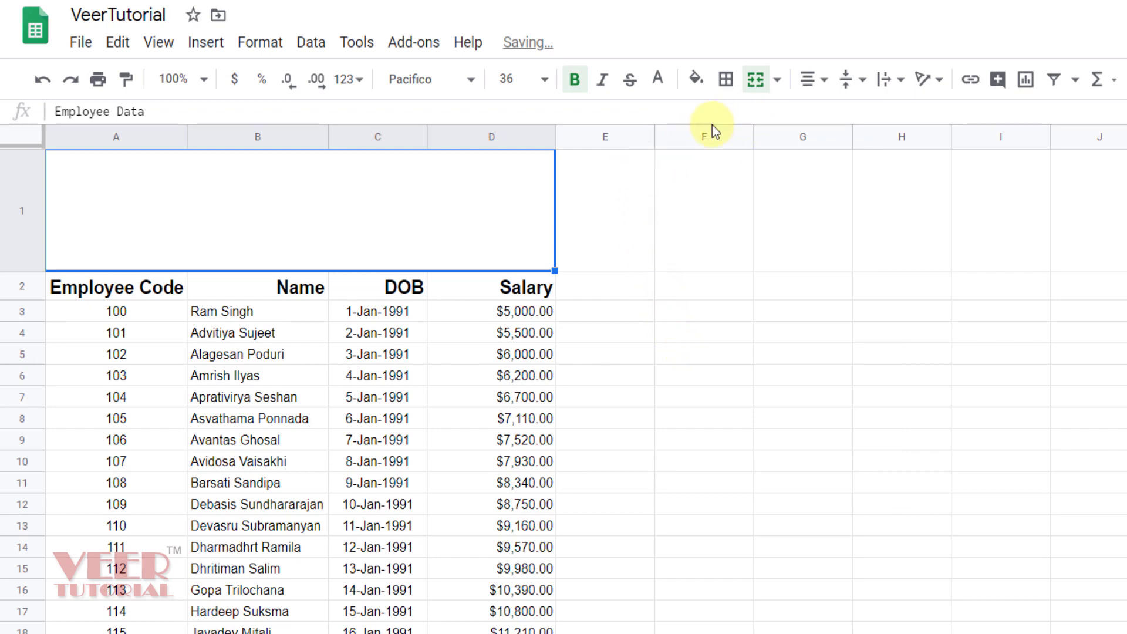
{"action": "left_click", "coordinate": [696, 80]}
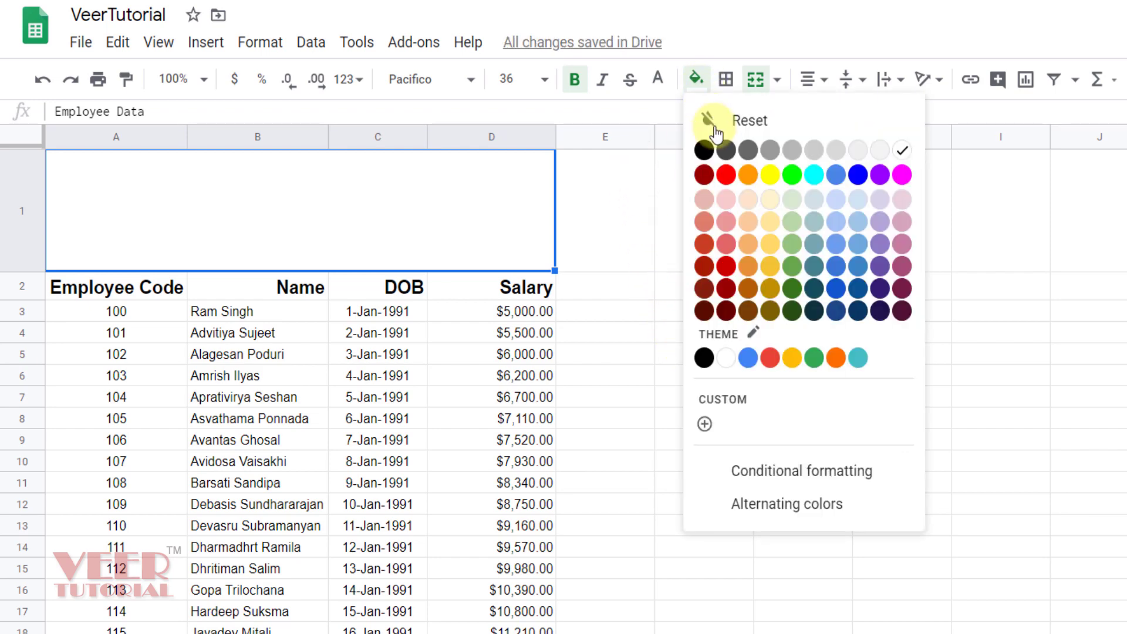
{"action": "left_click", "coordinate": [856, 175]}
{"action": "left_click", "coordinate": [710, 286]}
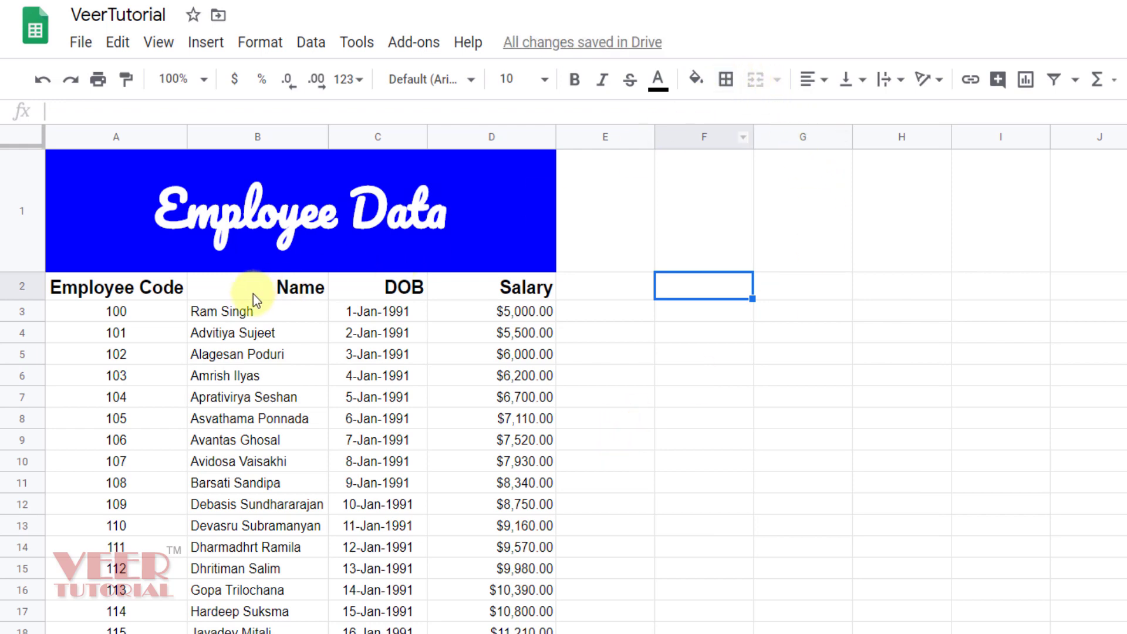
- Apply thick blue borders to every cell of A2:D19
{"action": "left_click_drag", "start_coordinate": [103, 292], "coordinate": [439, 566]}
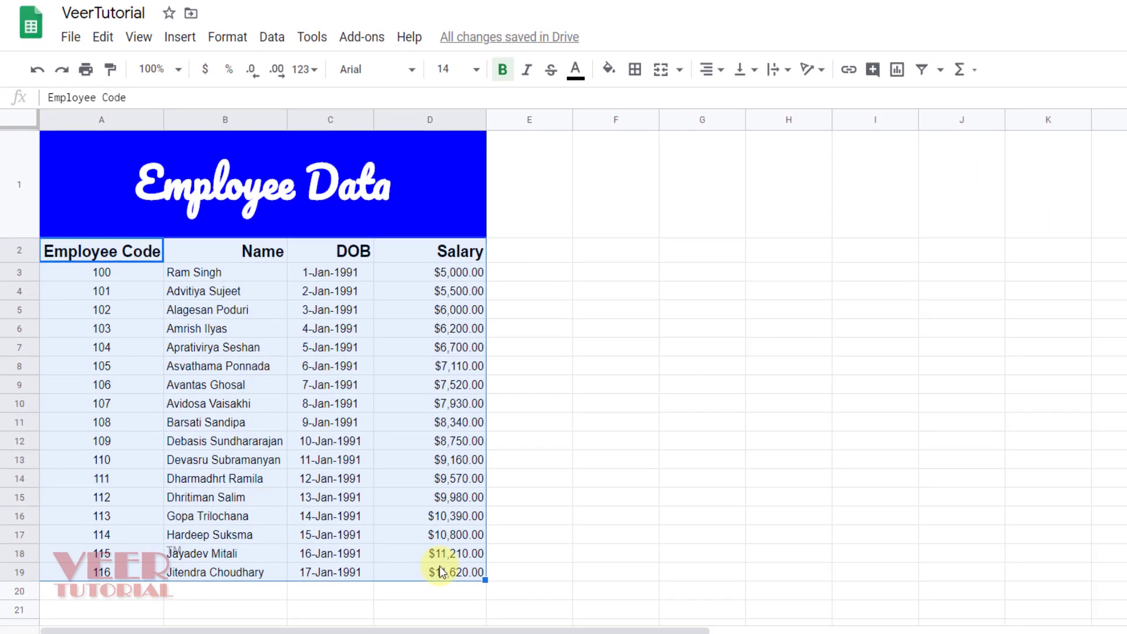
{"action": "left_click", "coordinate": [635, 71]}
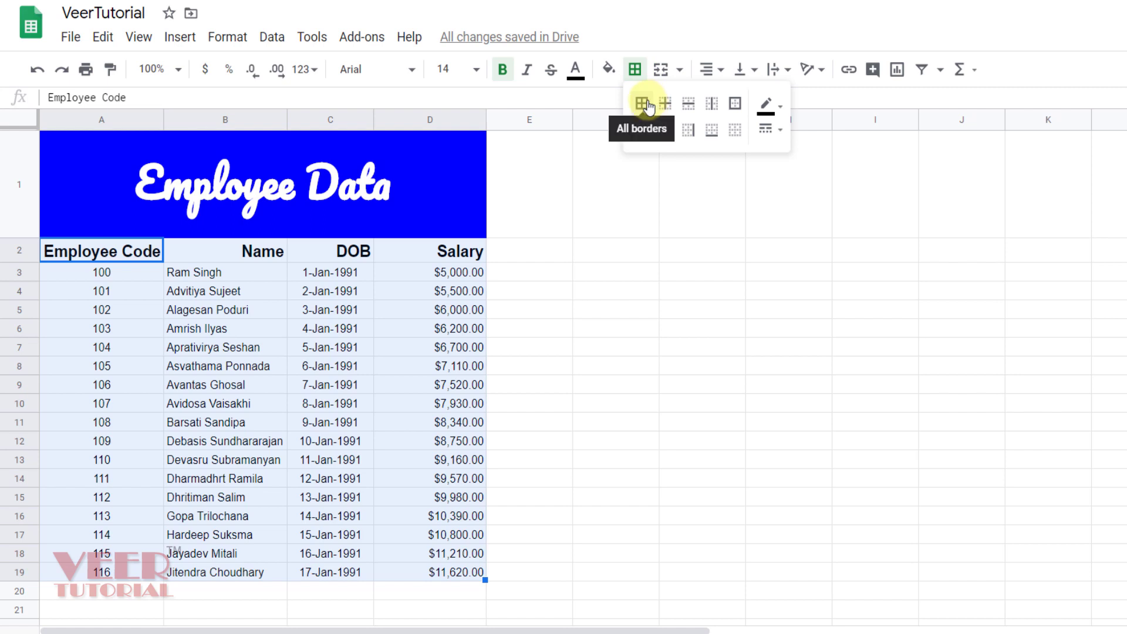
{"action": "left_click", "coordinate": [643, 104]}
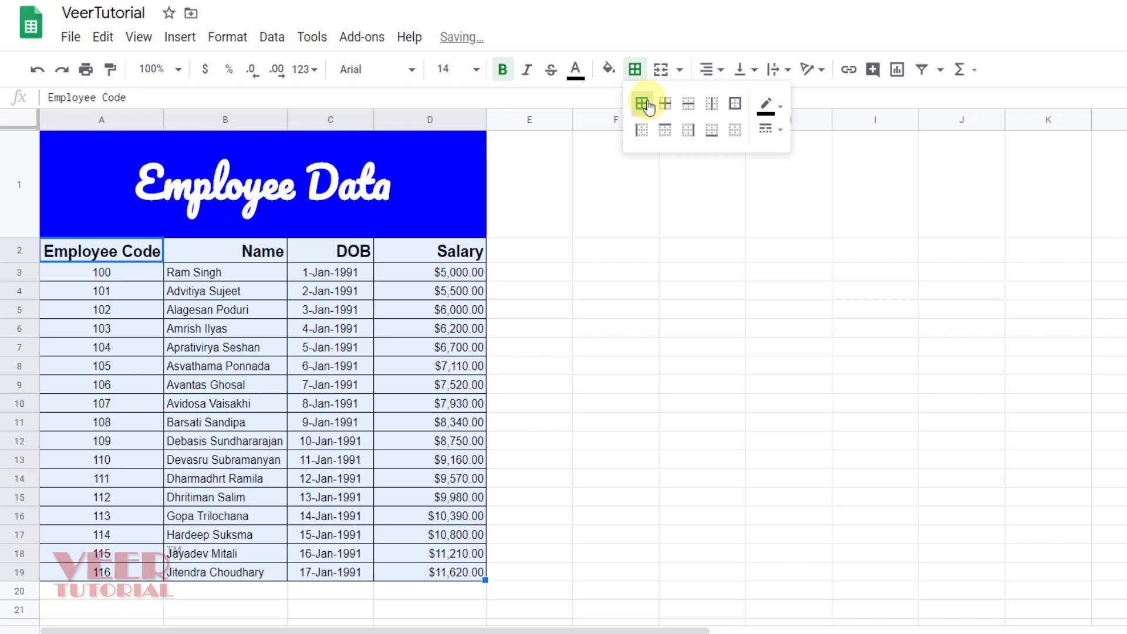
{"action": "left_click", "coordinate": [766, 104]}
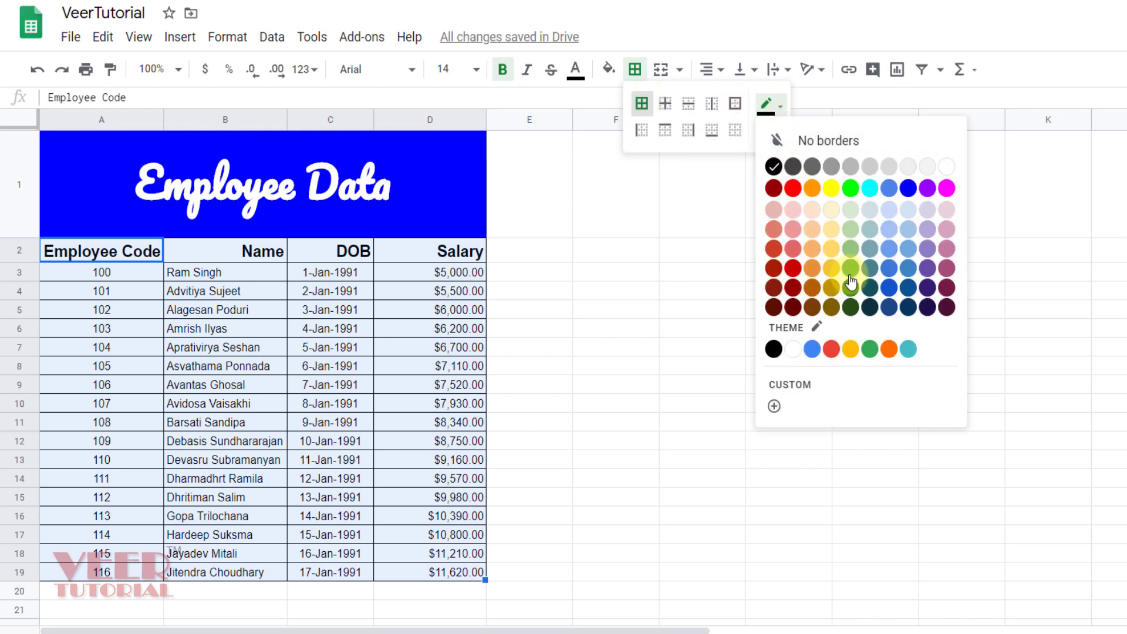
{"action": "left_click", "coordinate": [908, 188]}
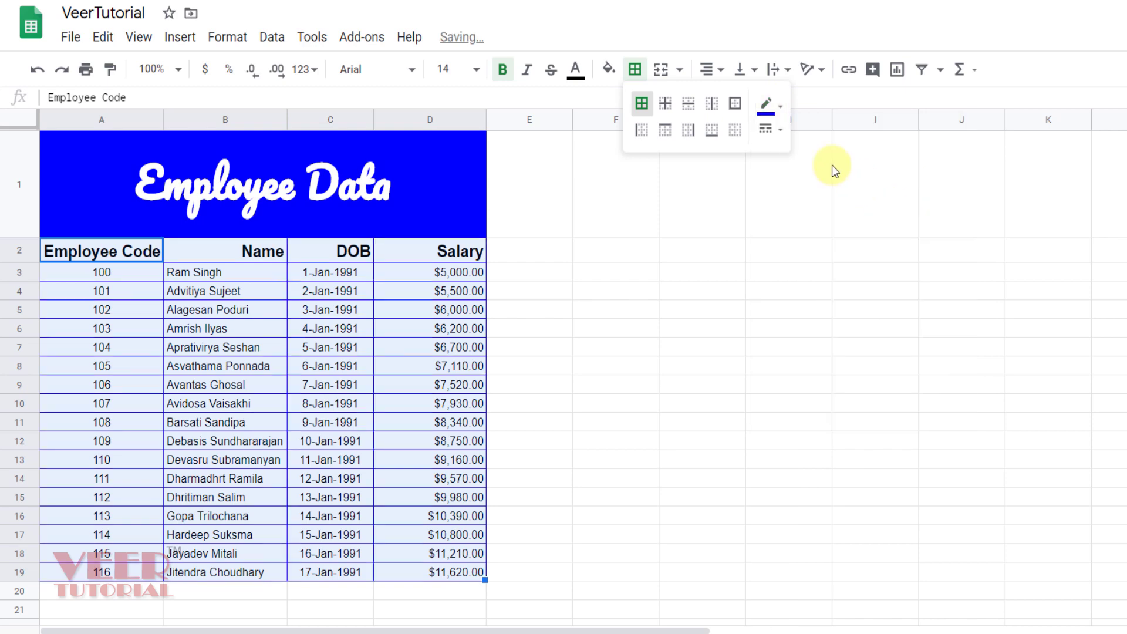
{"action": "left_click", "coordinate": [786, 132]}
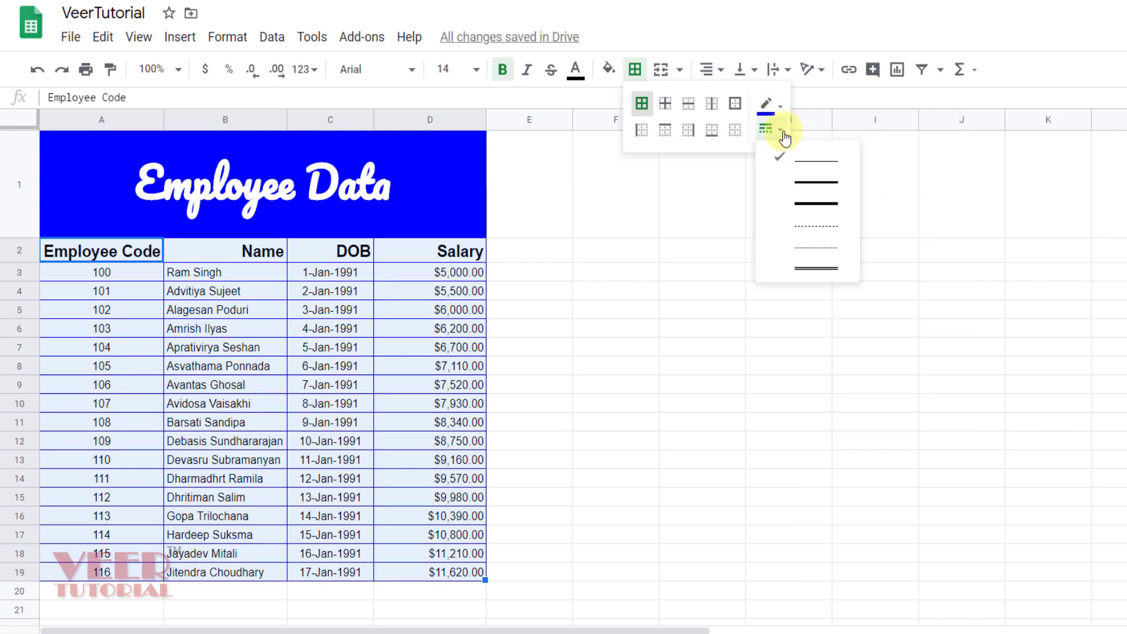
{"action": "left_click", "coordinate": [810, 203]}
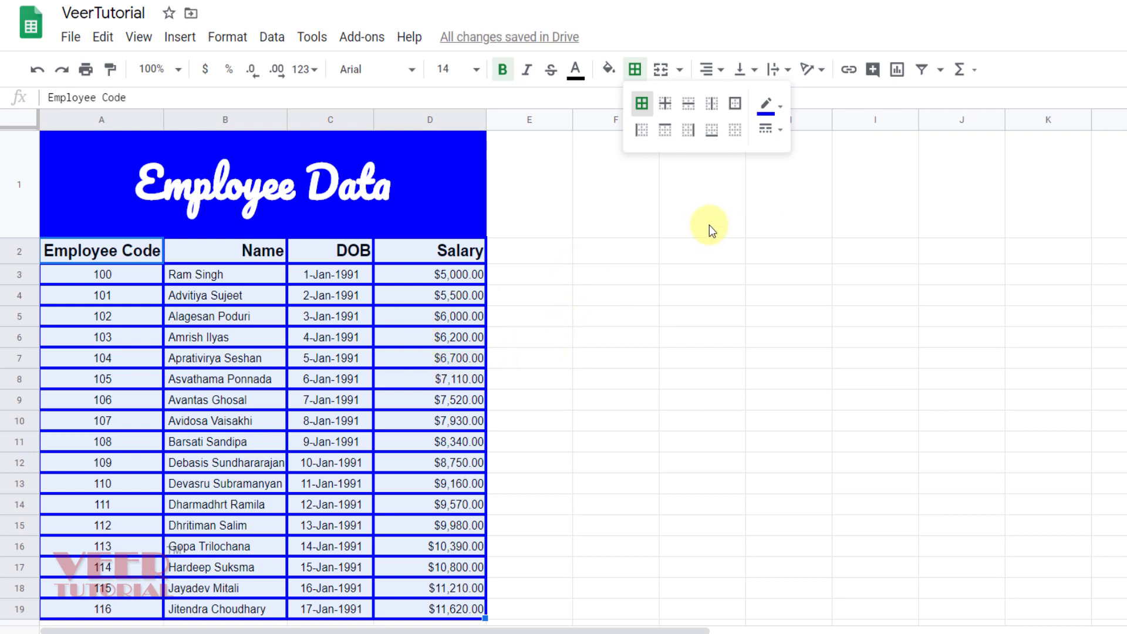
{"action": "left_click", "coordinate": [641, 358]}
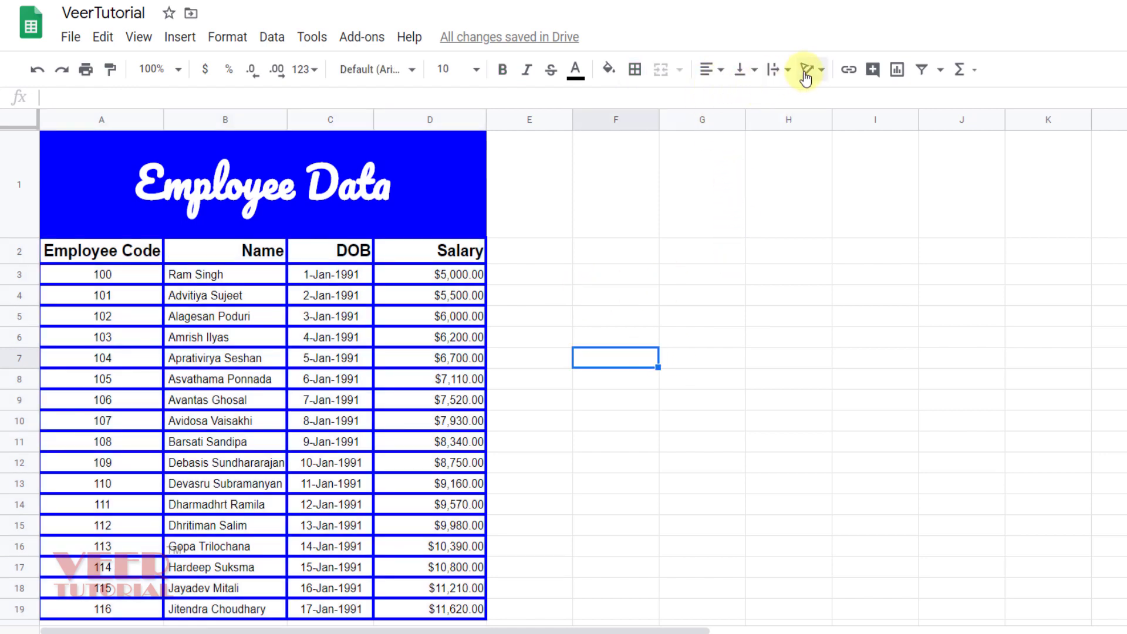
- Make rows 1 and 2 taller and centre the header labels vertically
{"action": "left_click", "coordinate": [809, 71]}
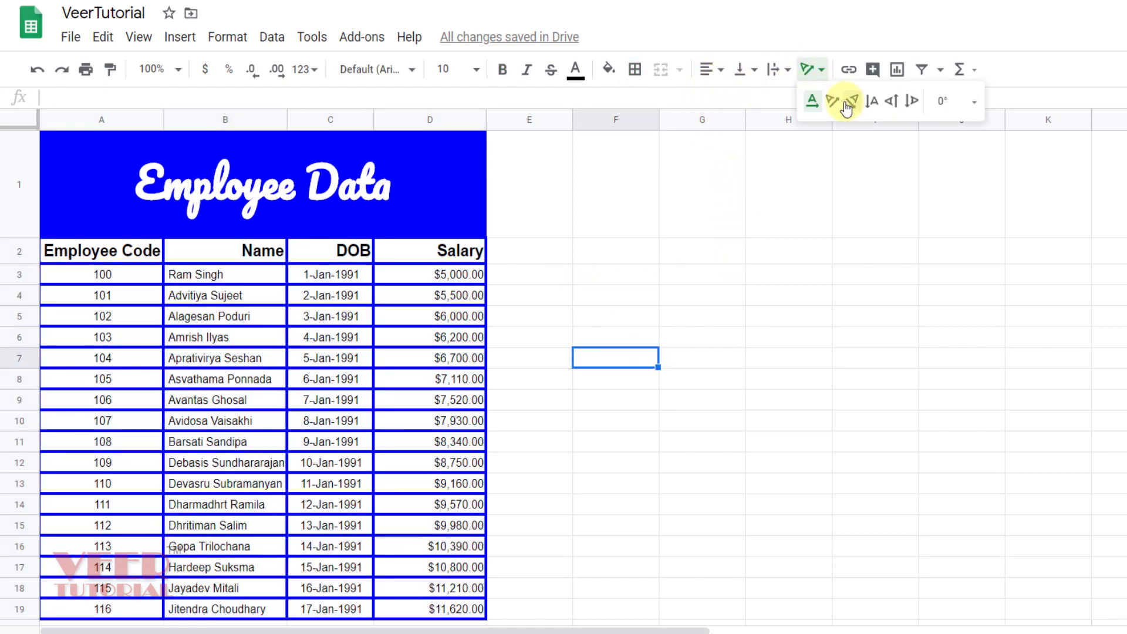
{"action": "left_click", "coordinate": [311, 193]}
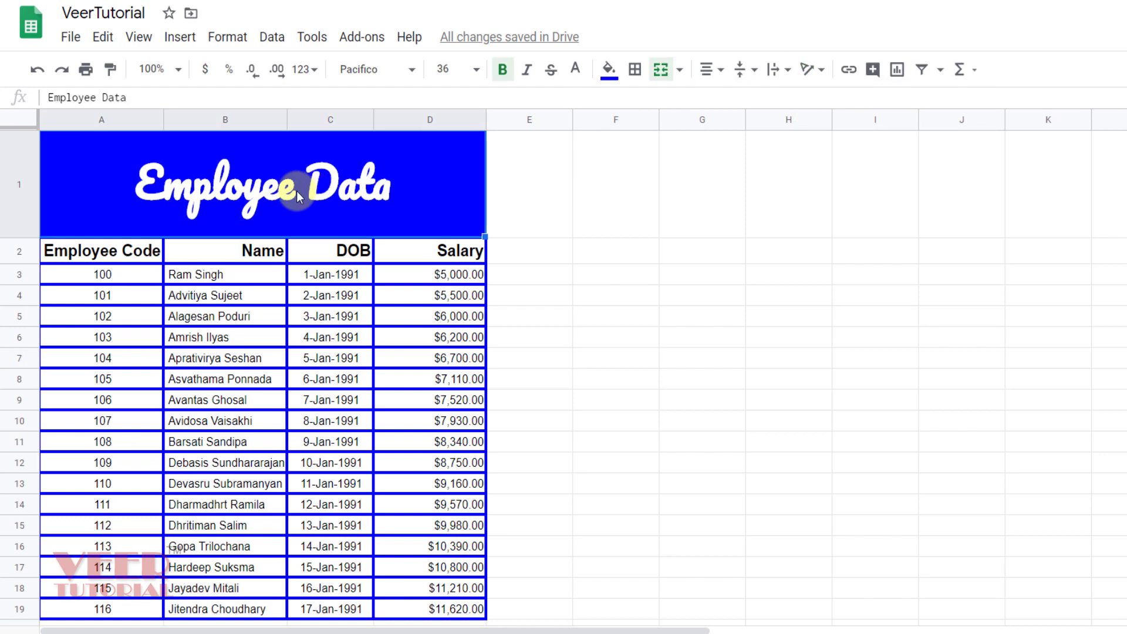
{"action": "left_click_drag", "start_coordinate": [16, 236], "coordinate": [10, 298]}
{"action": "left_click", "coordinate": [787, 70]}
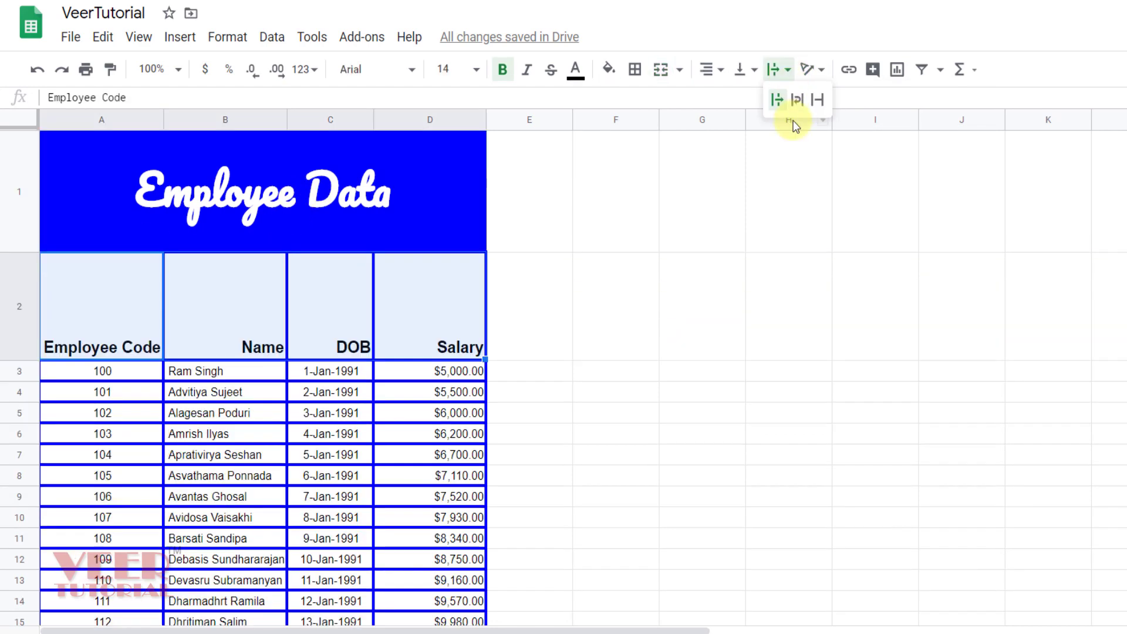
{"action": "left_click", "coordinate": [755, 71]}
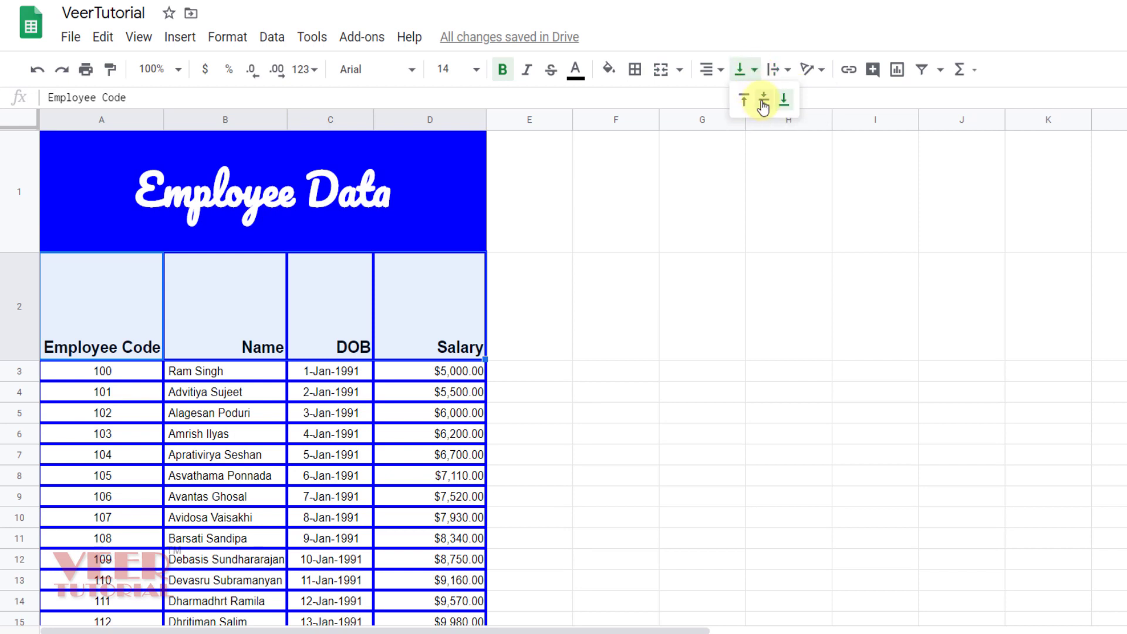
{"action": "left_click", "coordinate": [763, 99]}
- Narrow column A and tilt the Employee Code header diagonally upward
{"action": "left_click", "coordinate": [141, 350]}
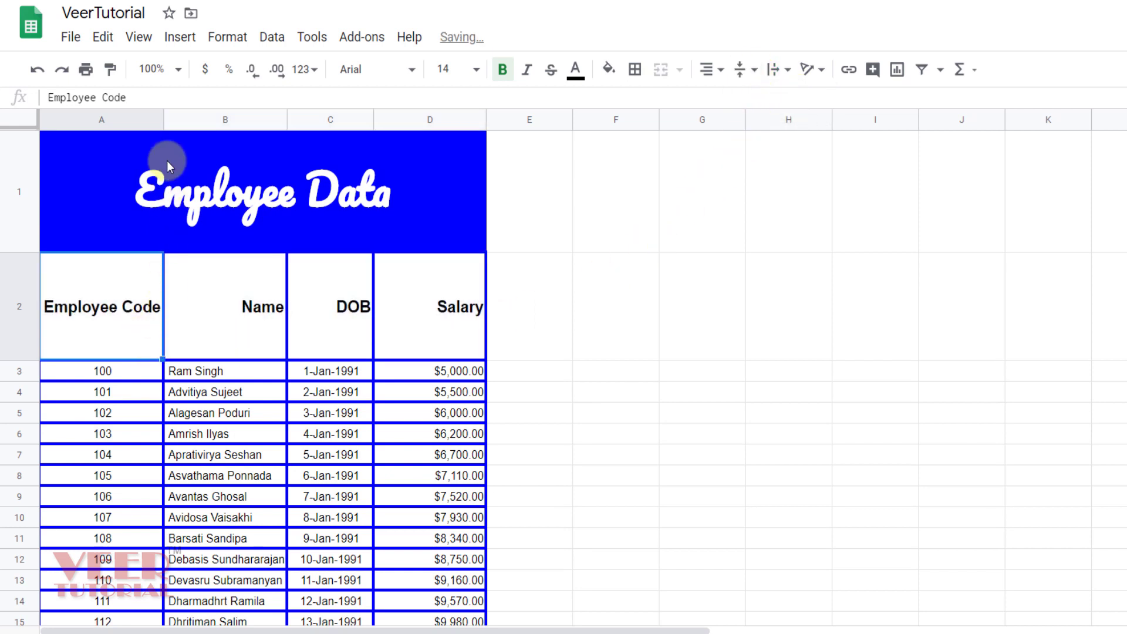
{"action": "left_click", "coordinate": [157, 139]}
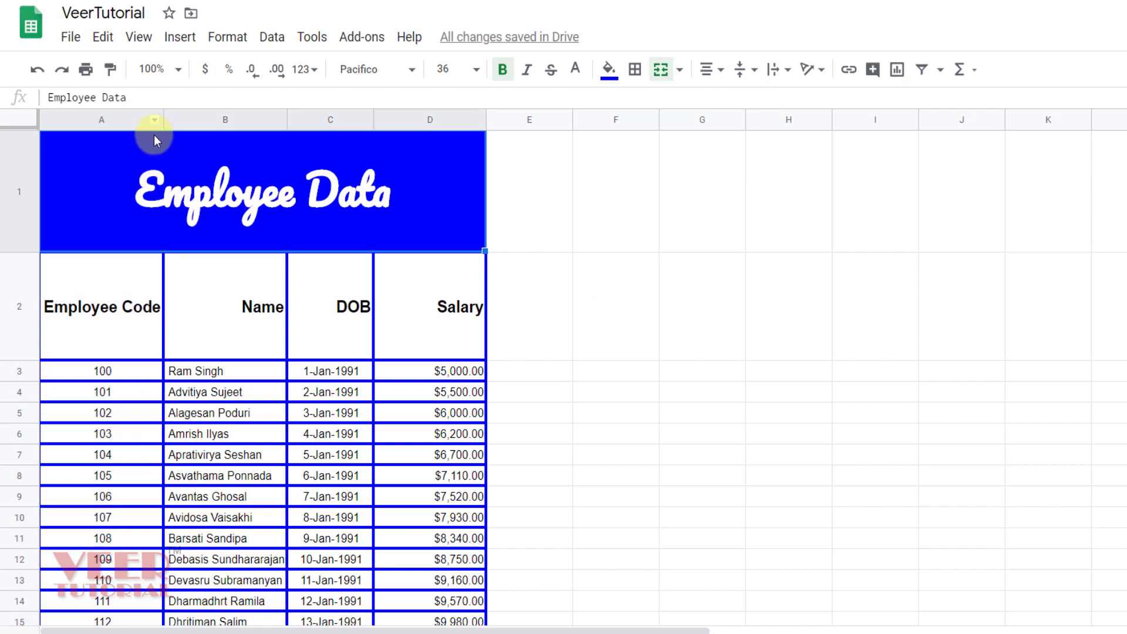
{"action": "left_click_drag", "start_coordinate": [162, 114], "coordinate": [113, 114]}
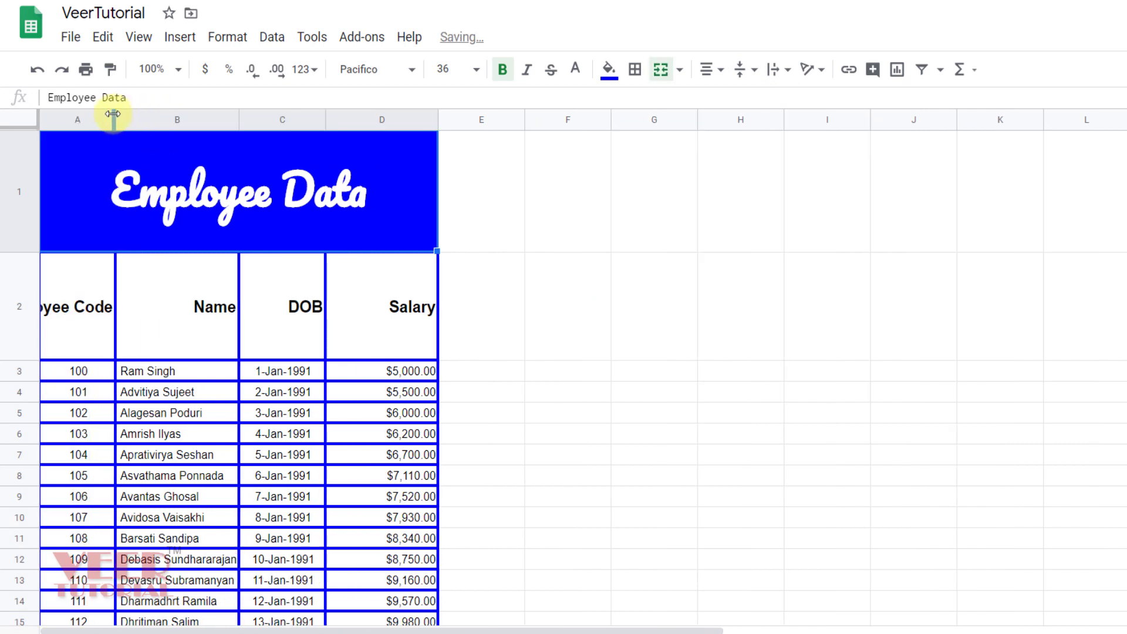
{"action": "left_click", "coordinate": [88, 304]}
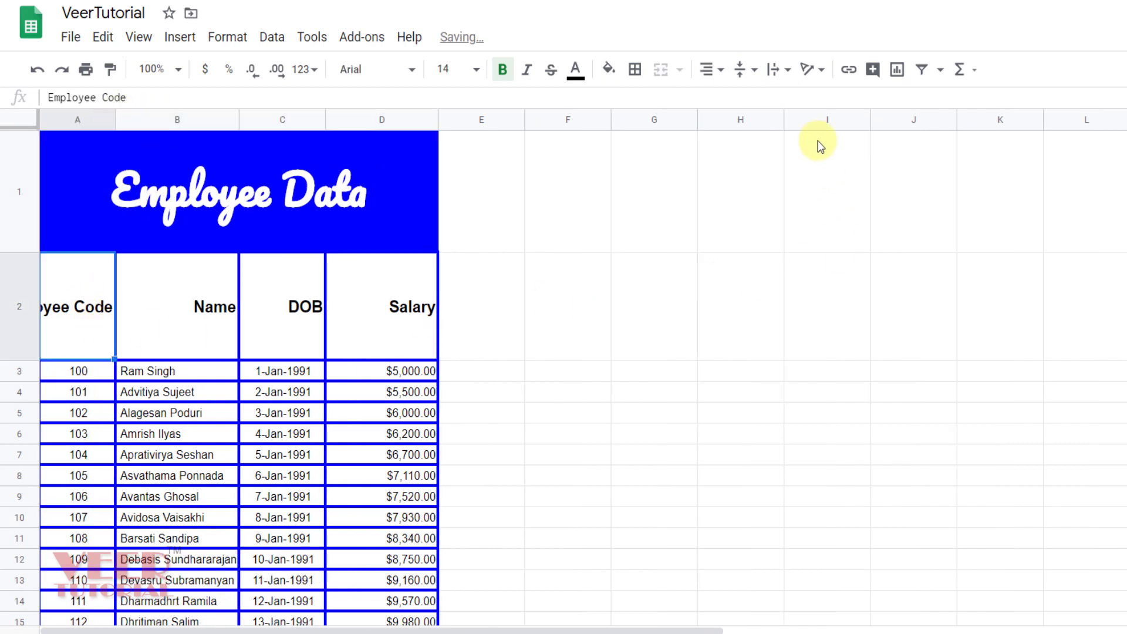
{"action": "left_click", "coordinate": [809, 69]}
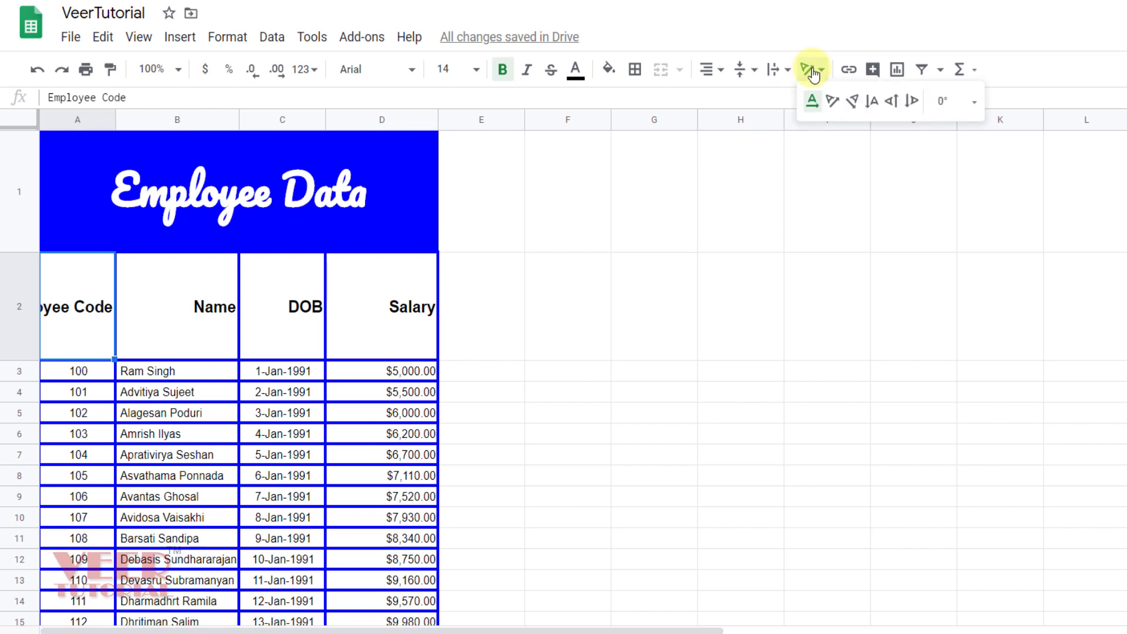
{"action": "left_click", "coordinate": [836, 105]}
{"action": "left_click", "coordinate": [547, 300]}
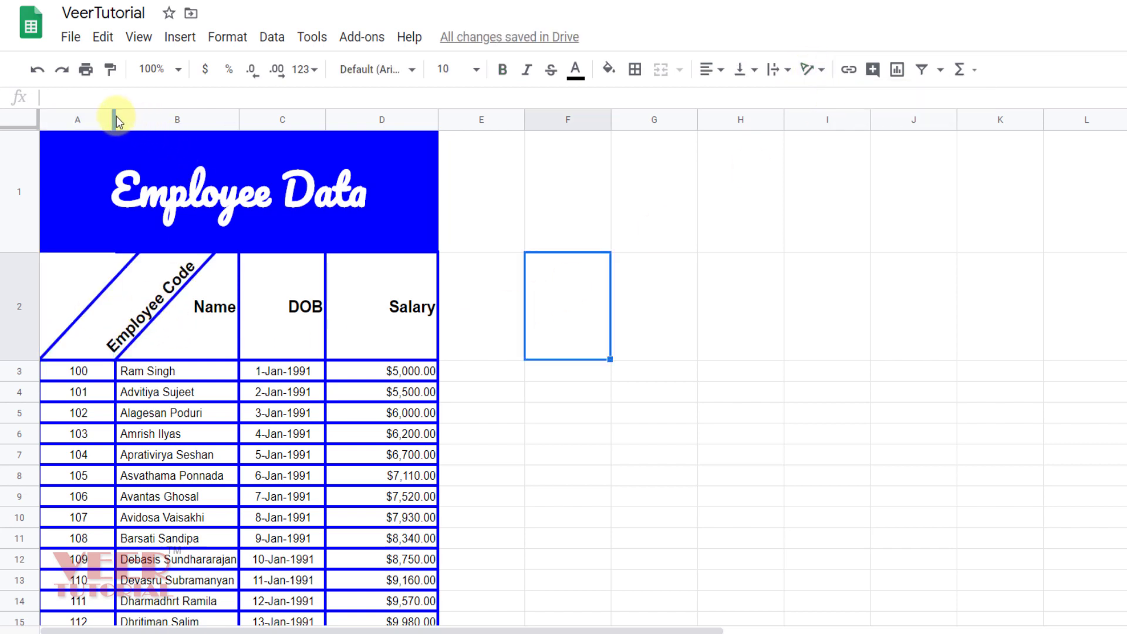
- Enter the label 'open sheet' in cell F2 and reselect it for linking
{"action": "left_click_drag", "start_coordinate": [238, 118], "coordinate": [161, 118]}
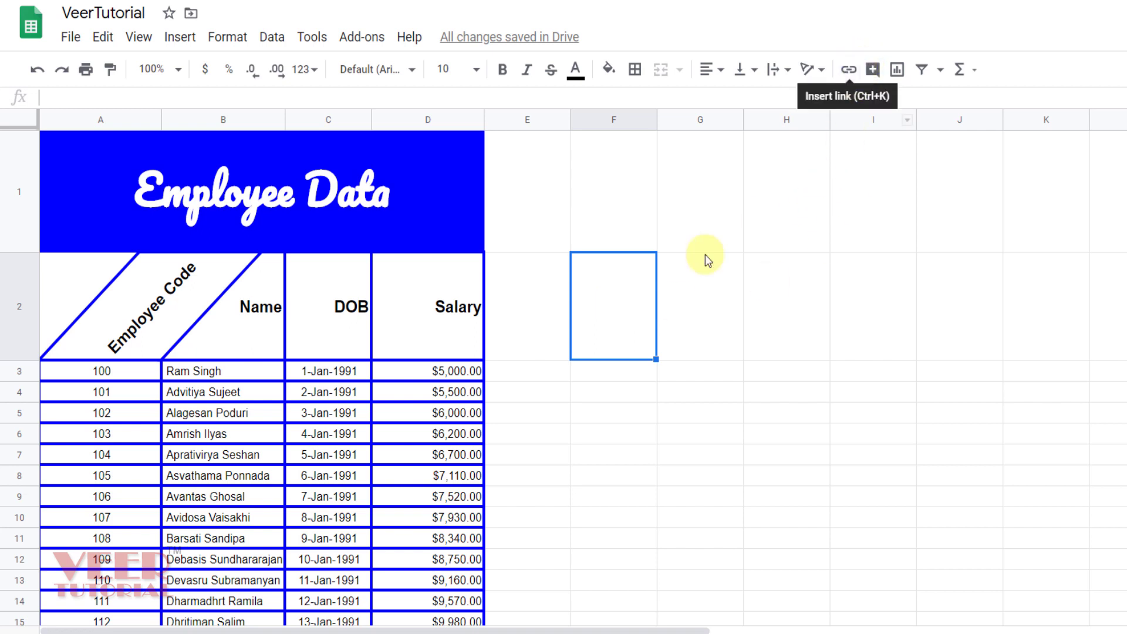
{"action": "type", "text": "open sheet"}
{"action": "key", "text": "Return"}
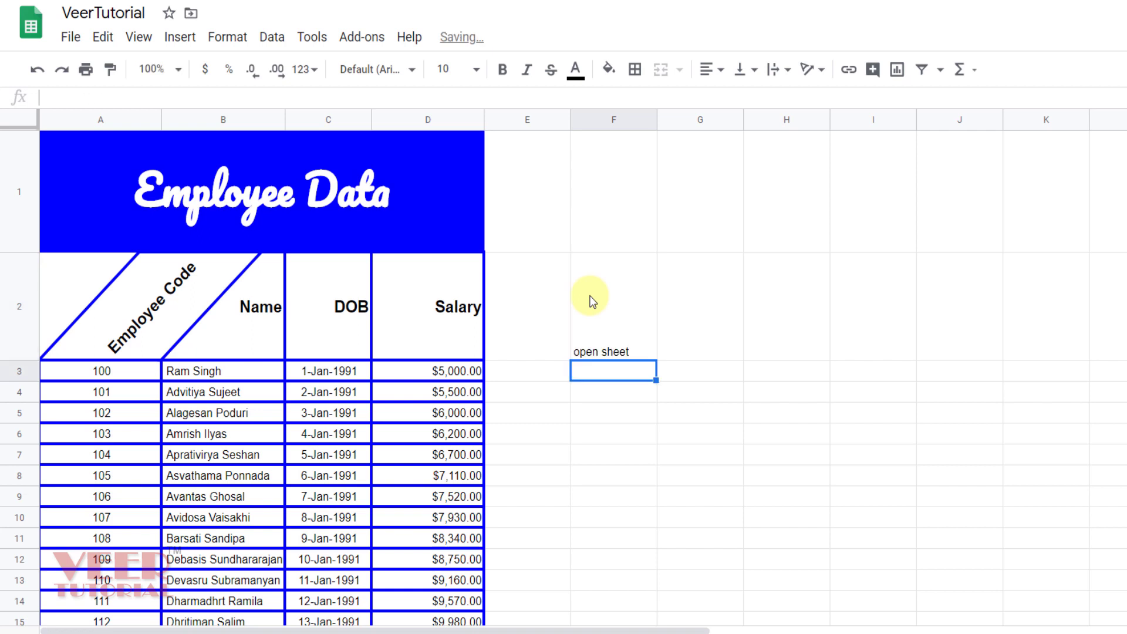
{"action": "left_click", "coordinate": [621, 310]}
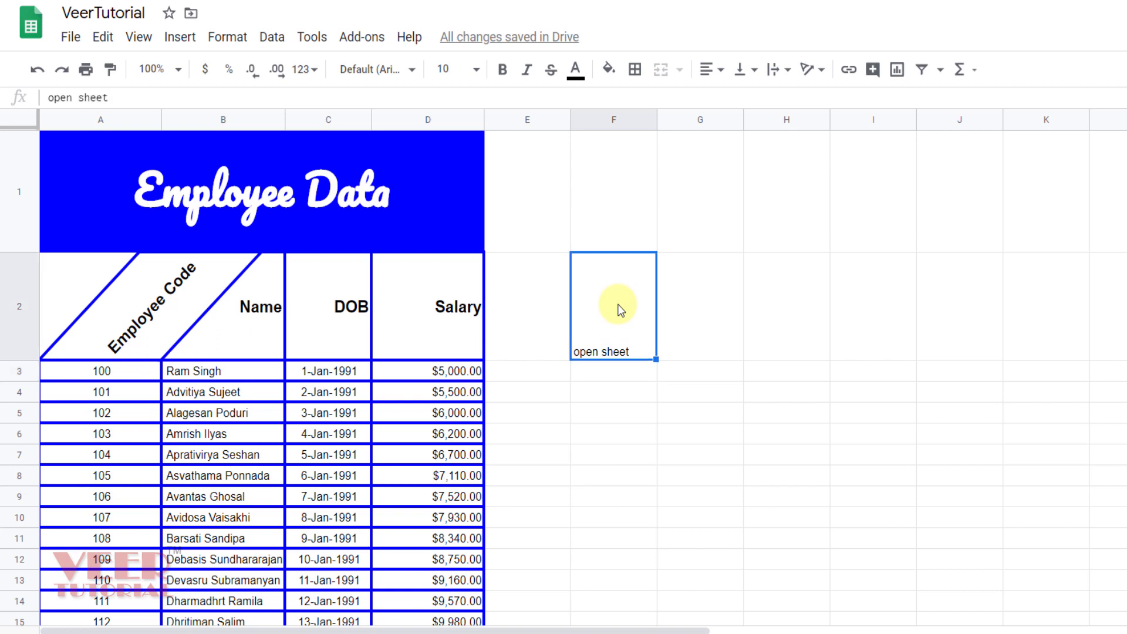
{"action": "left_click", "coordinate": [850, 72]}
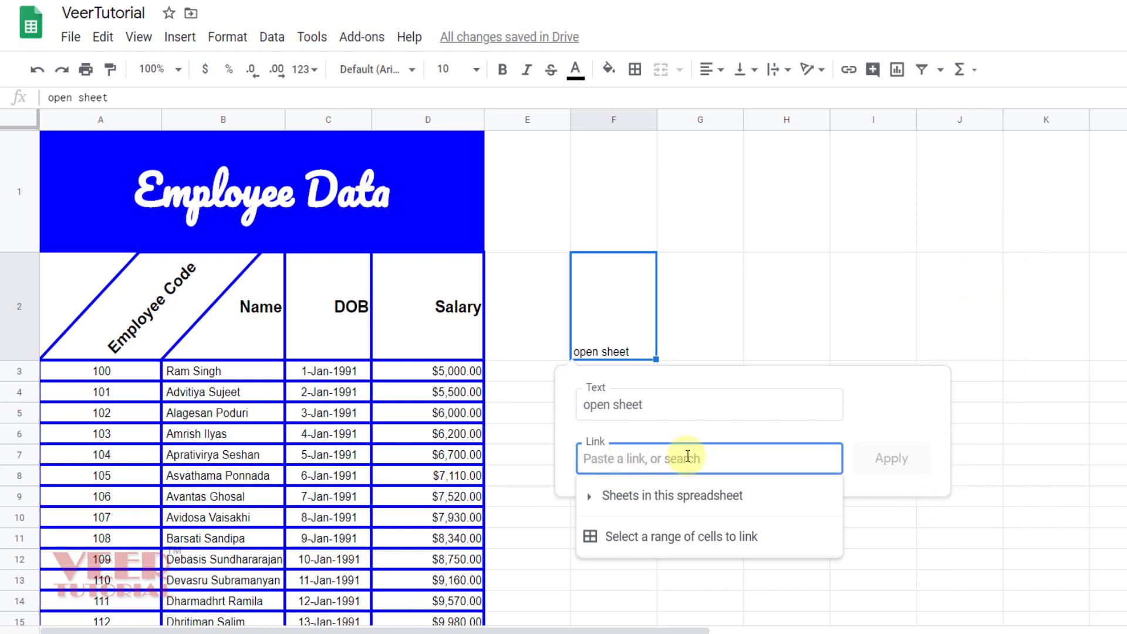
- Link the 'open sheet' text in F2 to the PnL Data sheet
{"action": "left_click", "coordinate": [599, 510]}
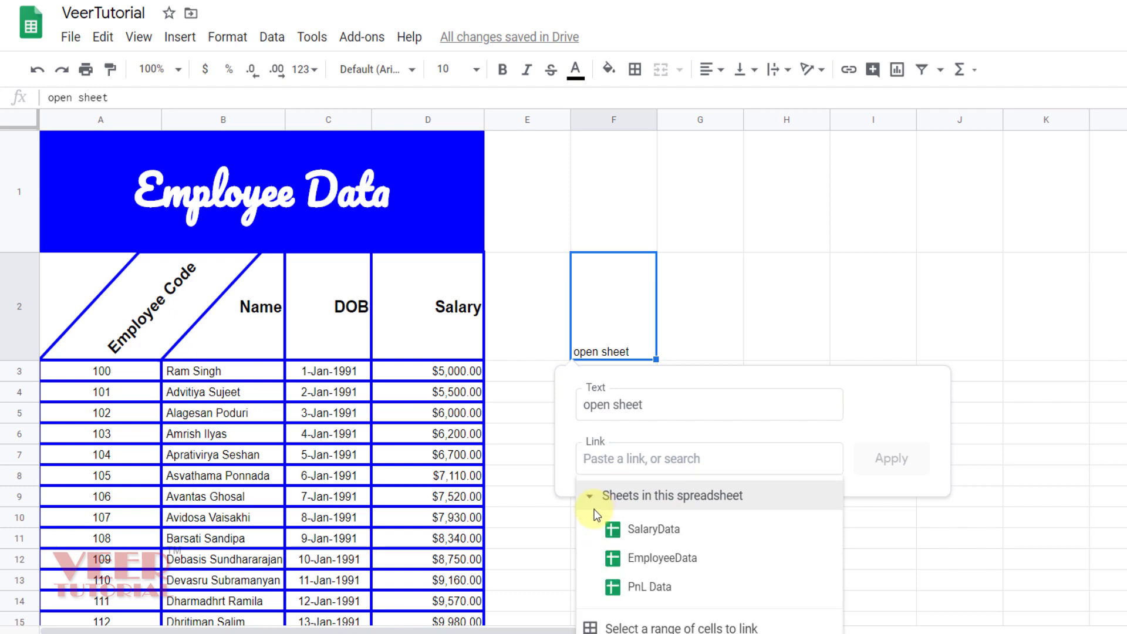
{"action": "left_click", "coordinate": [656, 587]}
{"action": "left_click", "coordinate": [886, 463]}
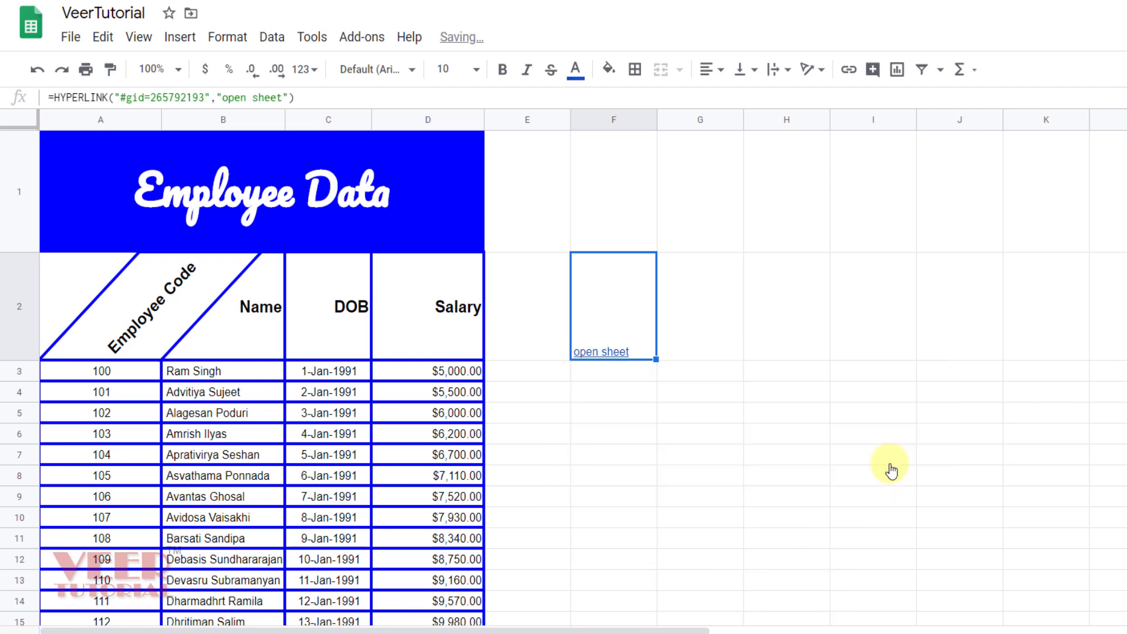
- Follow the F2 link to PnL Data, then return to EmployeeData and check the link preview
{"action": "left_click", "coordinate": [599, 238]}
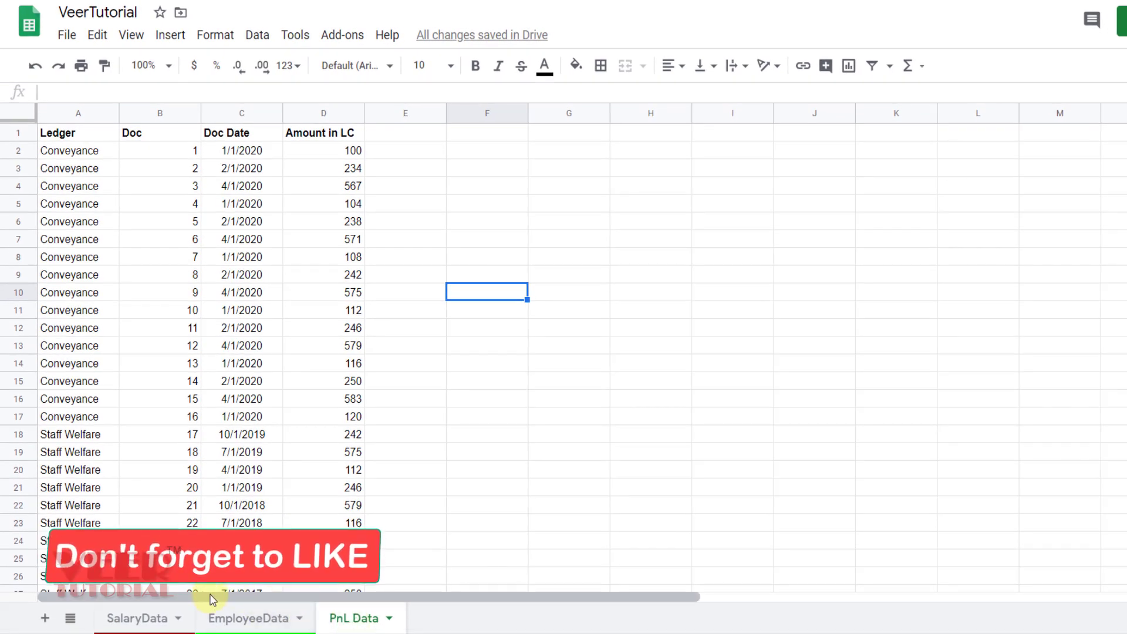
{"action": "left_click", "coordinate": [145, 619]}
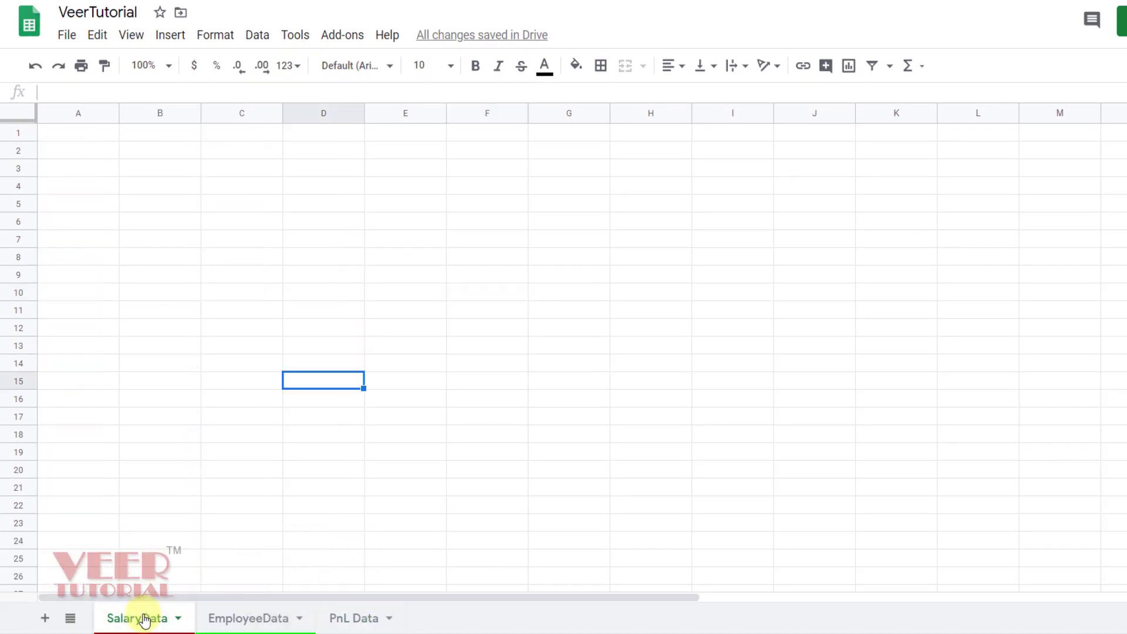
{"action": "left_click", "coordinate": [252, 614]}
{"action": "left_click", "coordinate": [712, 451]}
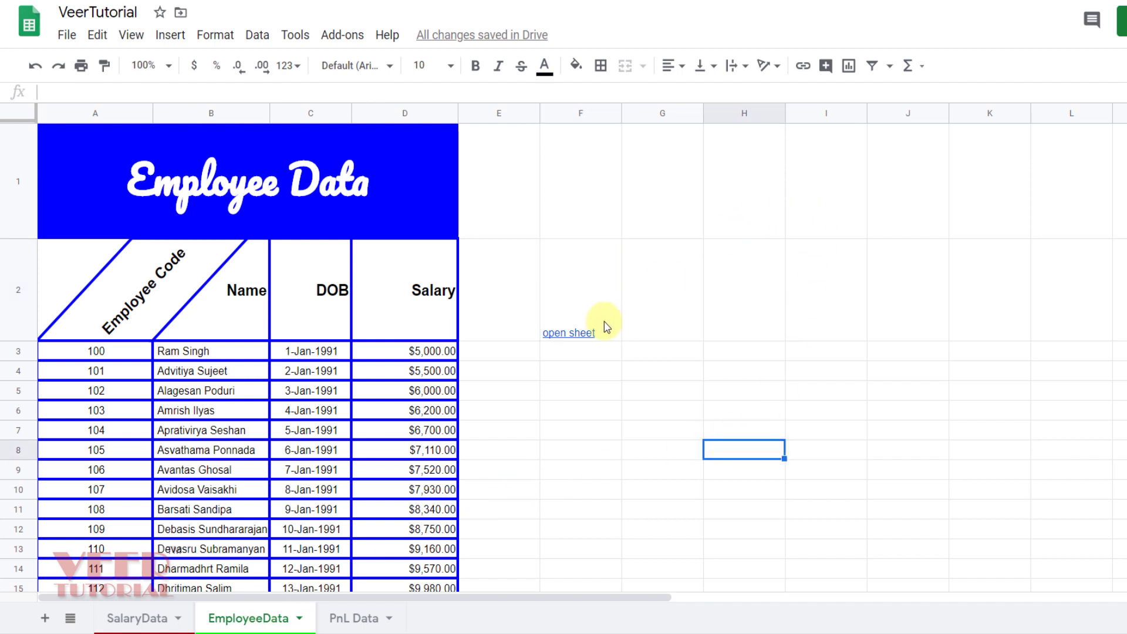
{"action": "left_click", "coordinate": [565, 324]}
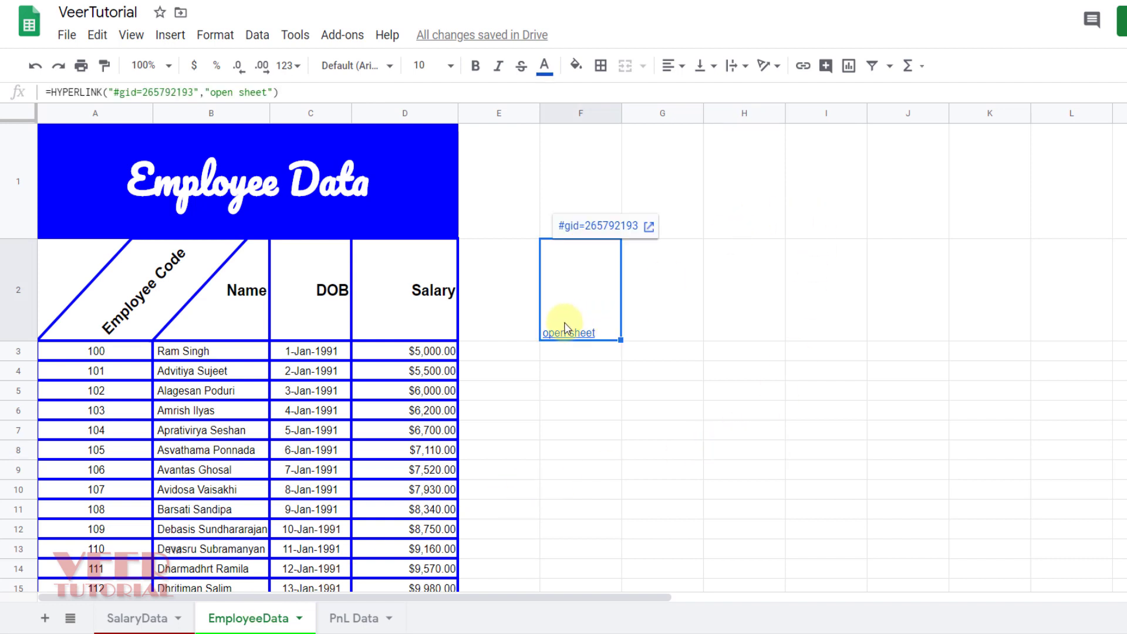
{"action": "left_click", "coordinate": [825, 66]}
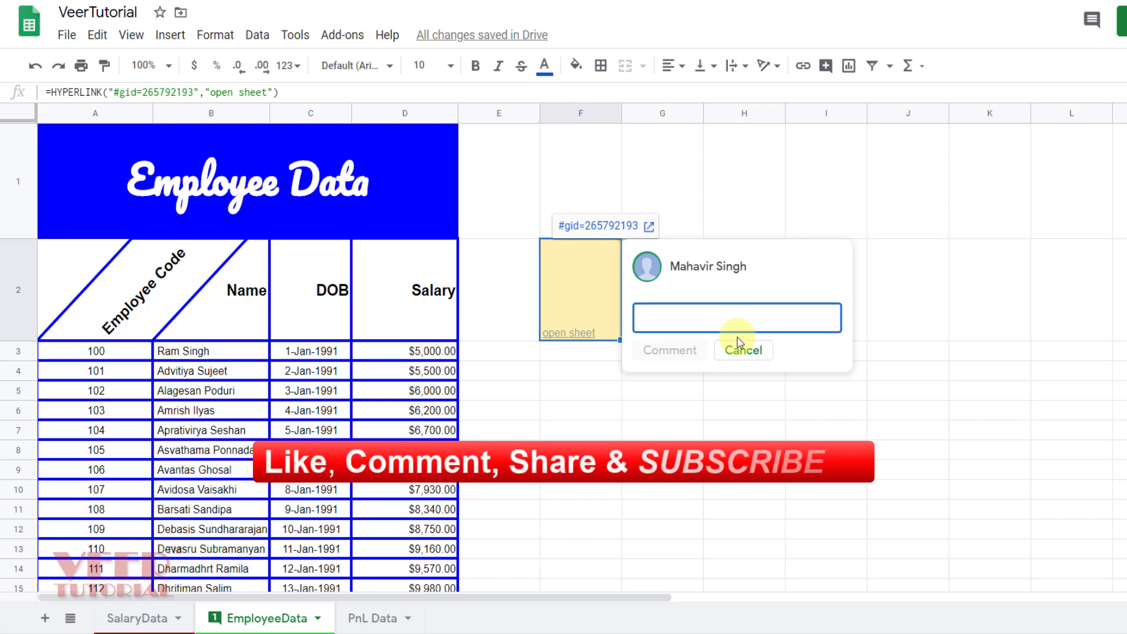
{"action": "type", "text": "this is used for open"}
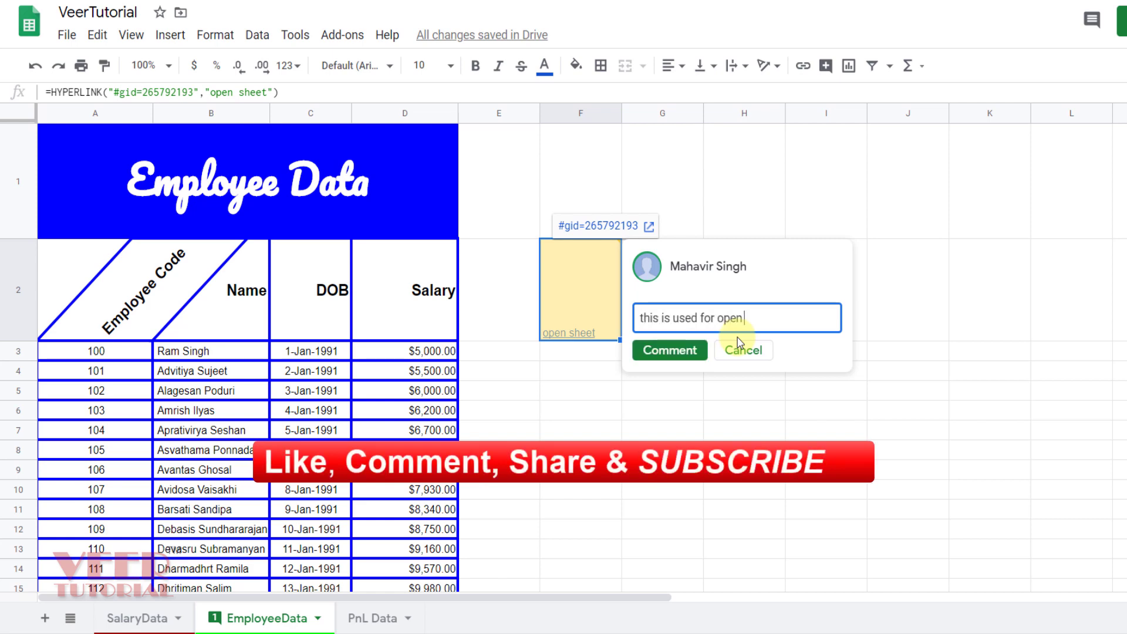
{"action": "type", "text": " pnl data"}
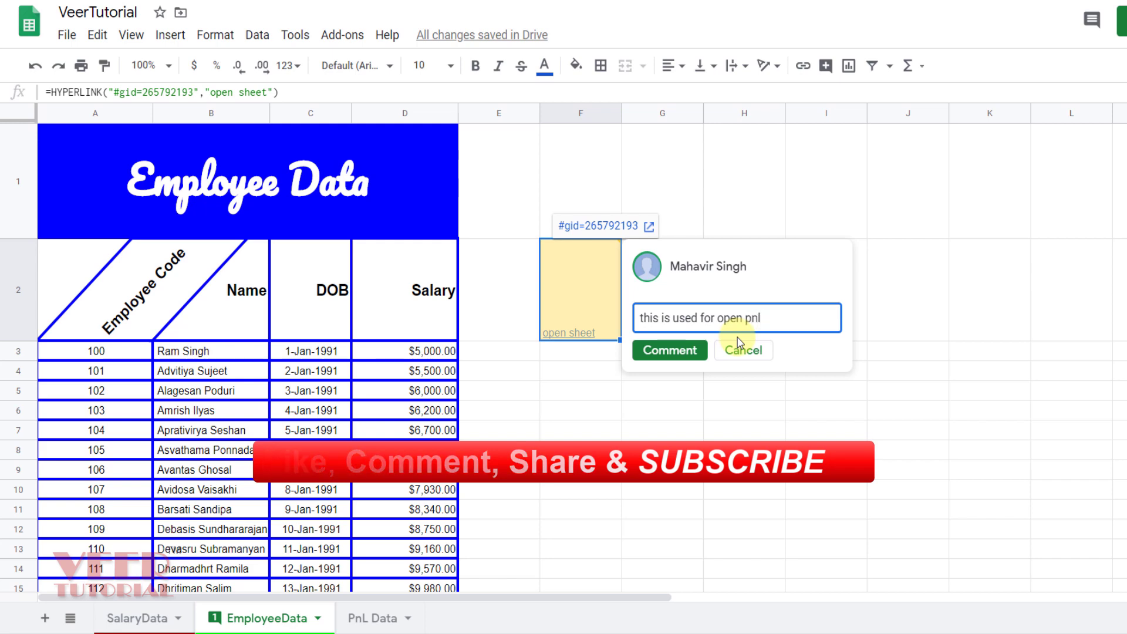
{"action": "left_click", "coordinate": [669, 351]}
{"action": "left_click", "coordinate": [732, 498]}
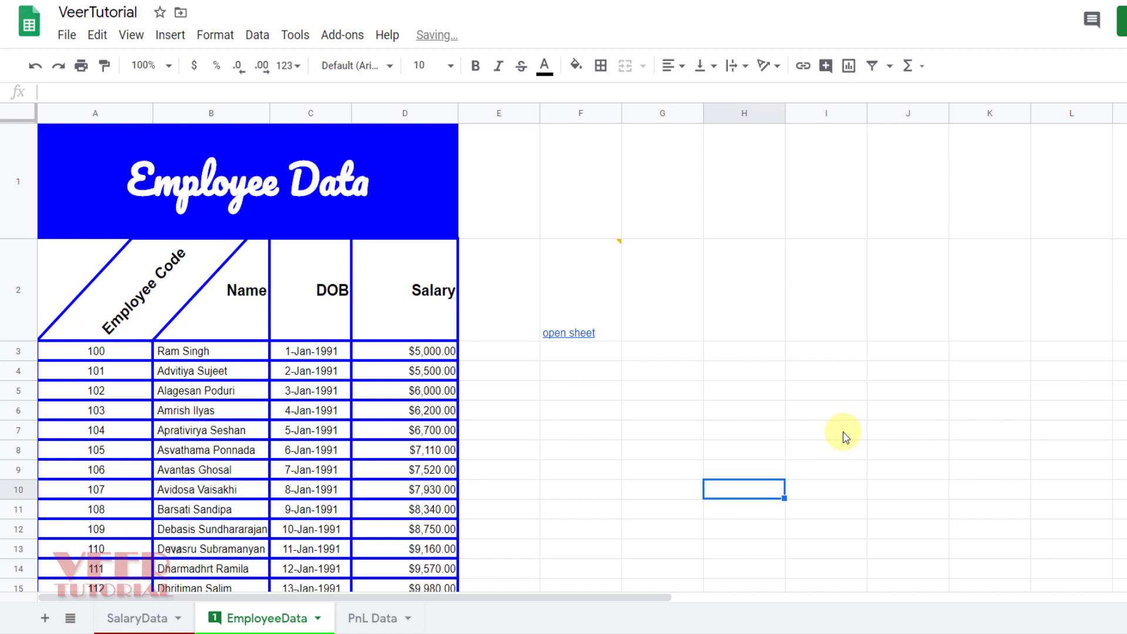
{"action": "mouse_move", "coordinate": [577, 263]}
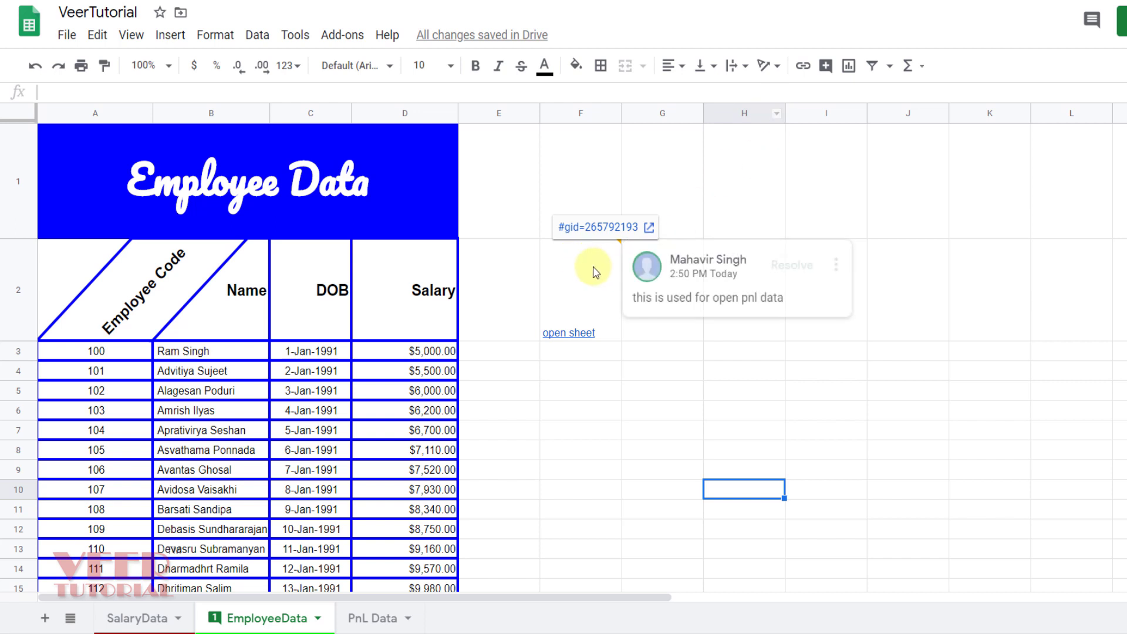
{"action": "left_click", "coordinate": [836, 267]}
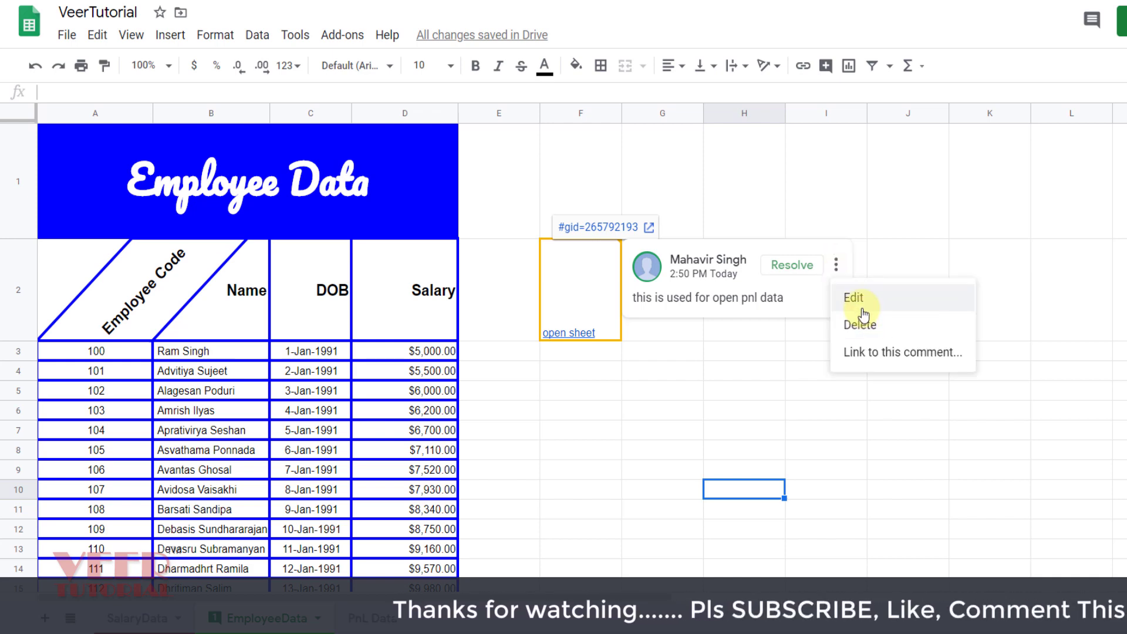
{"action": "left_click", "coordinate": [861, 326]}
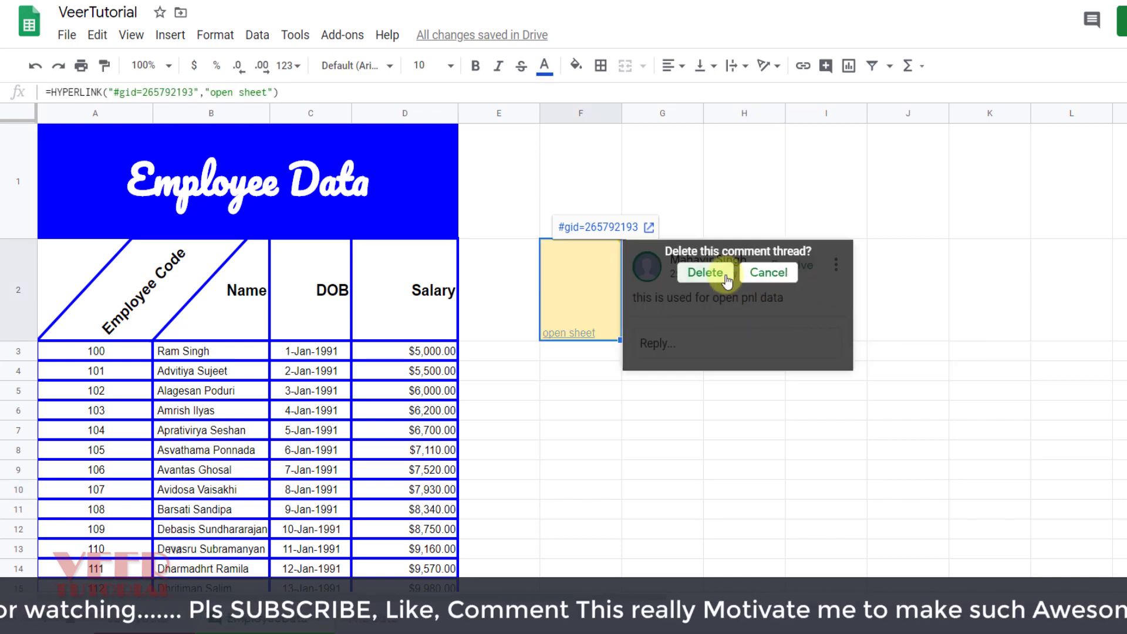
{"action": "left_click", "coordinate": [636, 272]}
{"action": "left_click", "coordinate": [687, 359]}
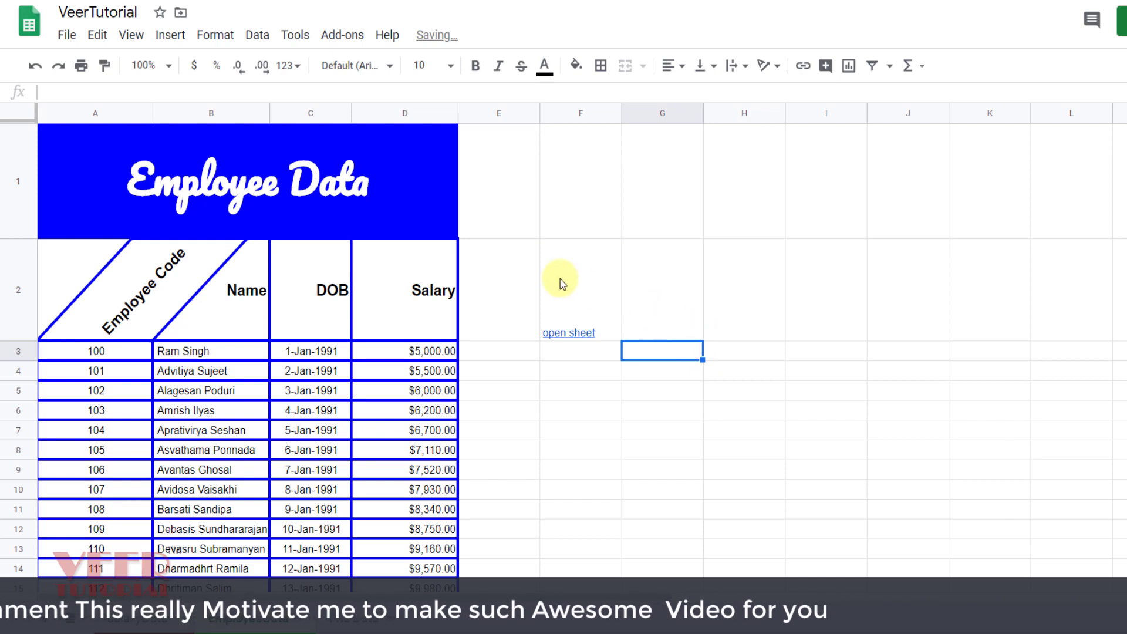
{"action": "left_click", "coordinate": [605, 293]}
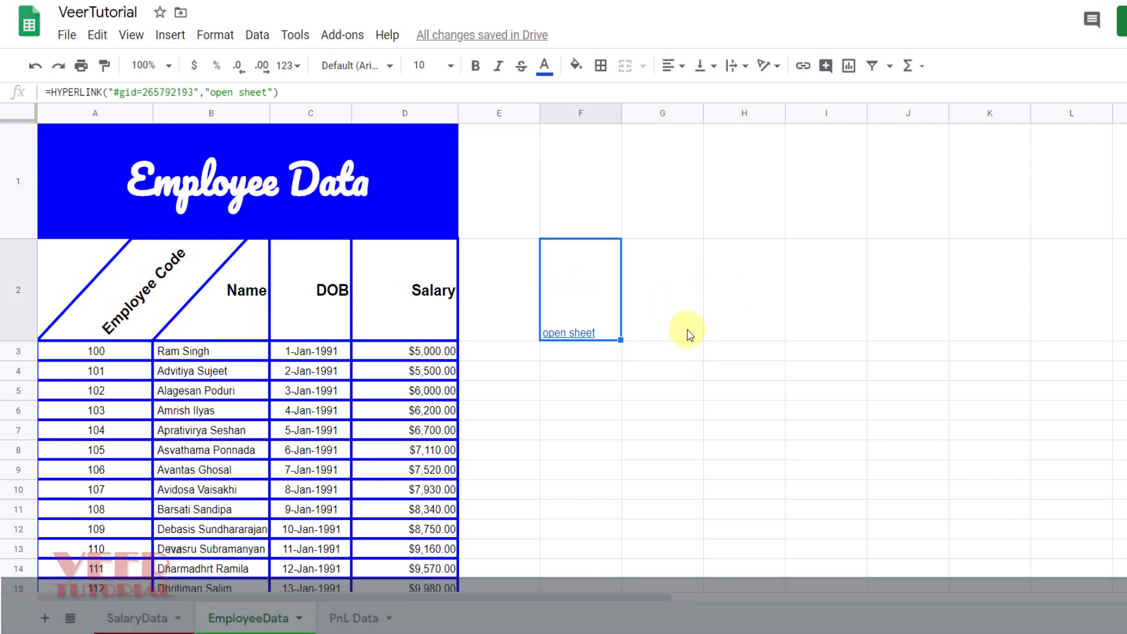
- Restore horizontal bold headers and thin borders on A2:D19, removing the diagonal layout and F2 link
{"action": "scroll", "coordinate": [745, 317], "scroll_direction": "down", "scroll_amount": 4}
{"action": "scroll", "coordinate": [744, 317], "scroll_direction": "up", "scroll_amount": 4}
{"action": "scroll", "coordinate": [744, 317], "scroll_direction": "down", "scroll_amount": 2}
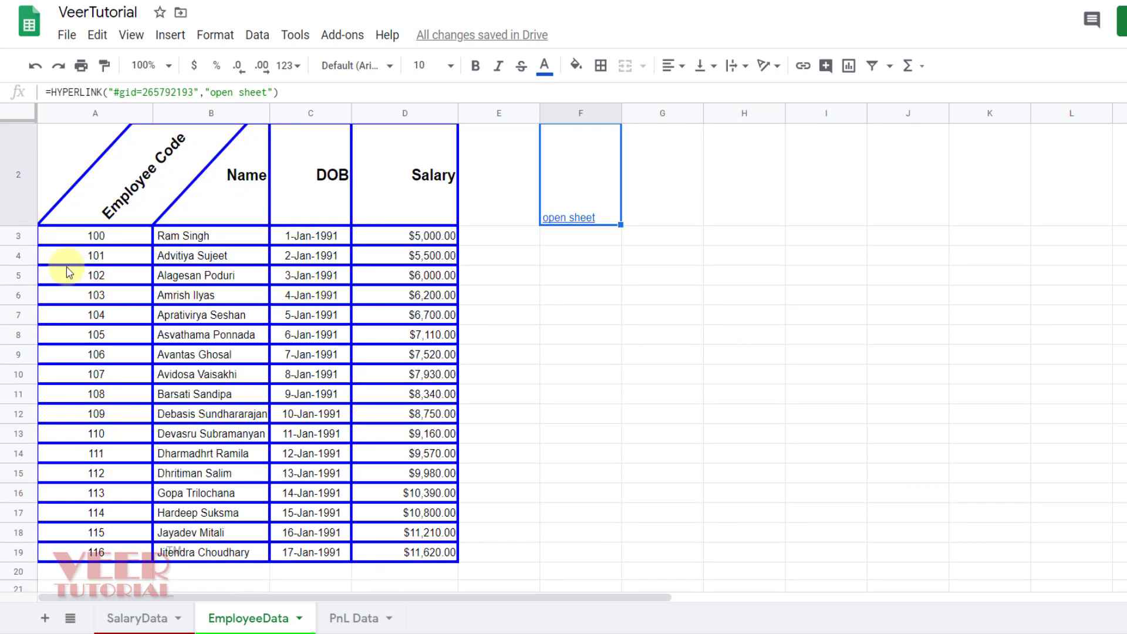
{"action": "left_click_drag", "start_coordinate": [434, 553], "coordinate": [122, 135]}
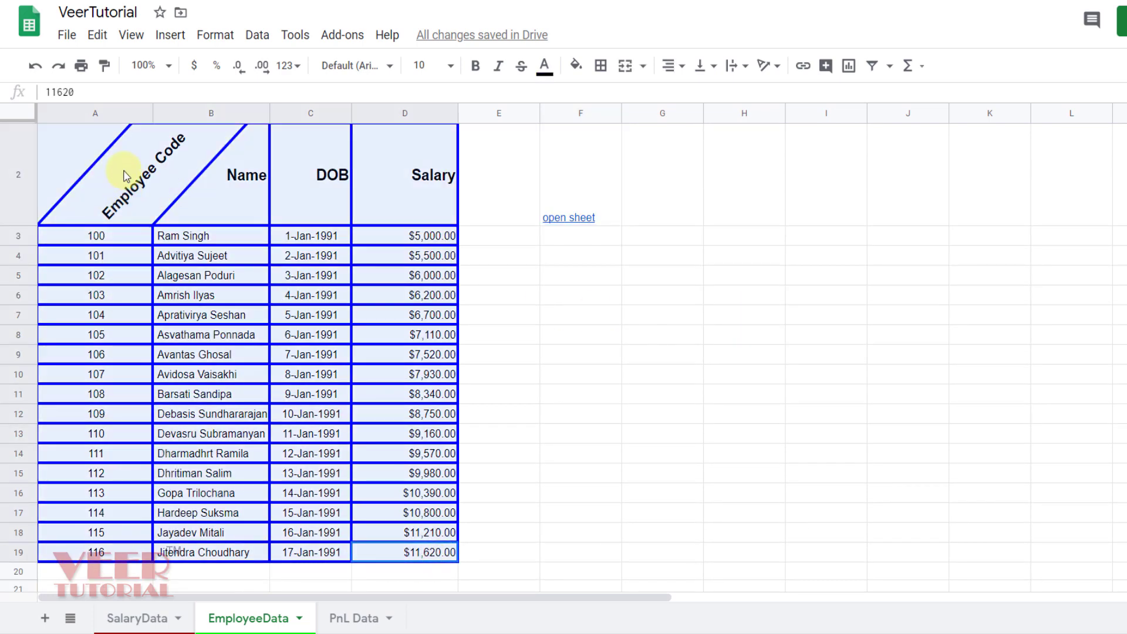
{"action": "left_click", "coordinate": [117, 194]}
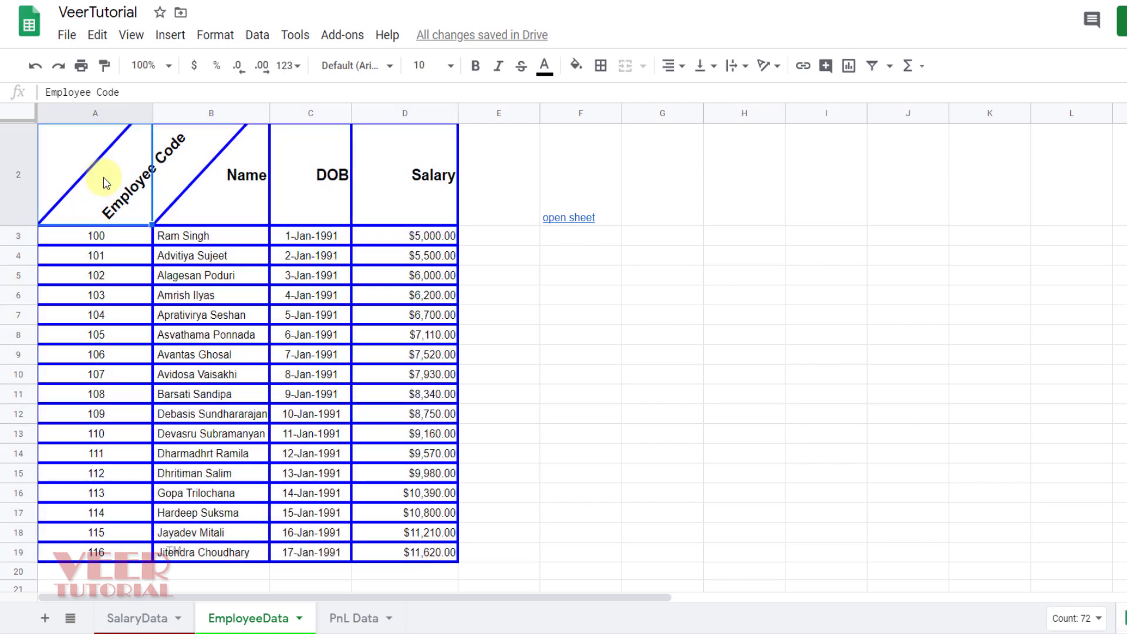
{"action": "mouse_move", "coordinate": [580, 226]}
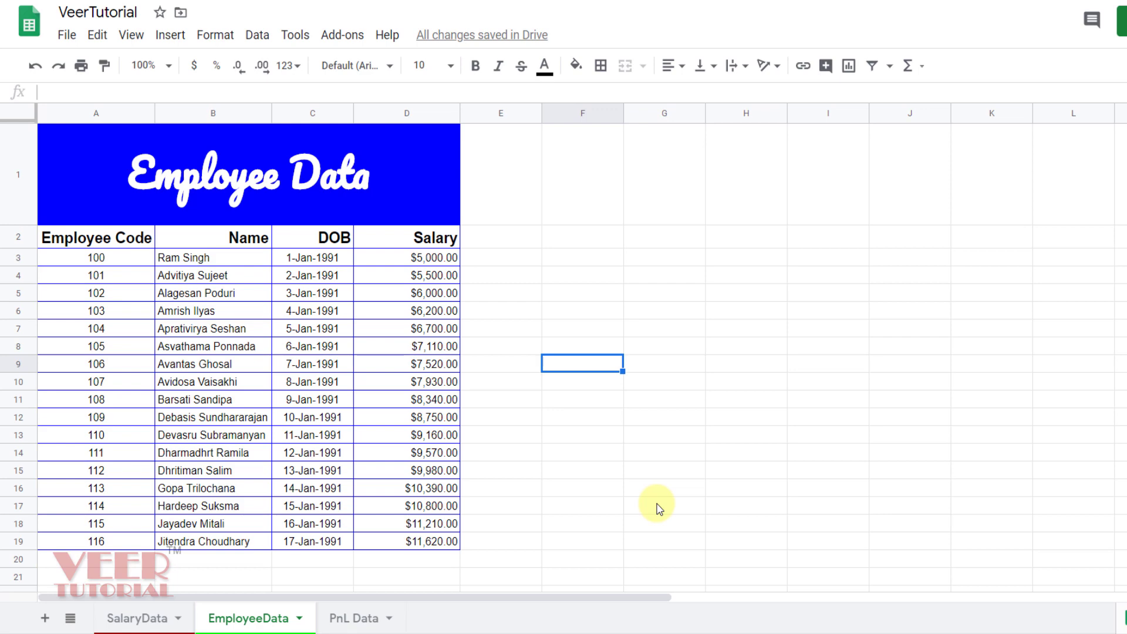
{"action": "scroll", "coordinate": [617, 489], "scroll_direction": "down", "scroll_amount": 3}
{"action": "scroll", "coordinate": [589, 491], "scroll_direction": "up", "scroll_amount": 3}
{"action": "left_click", "coordinate": [440, 559]}
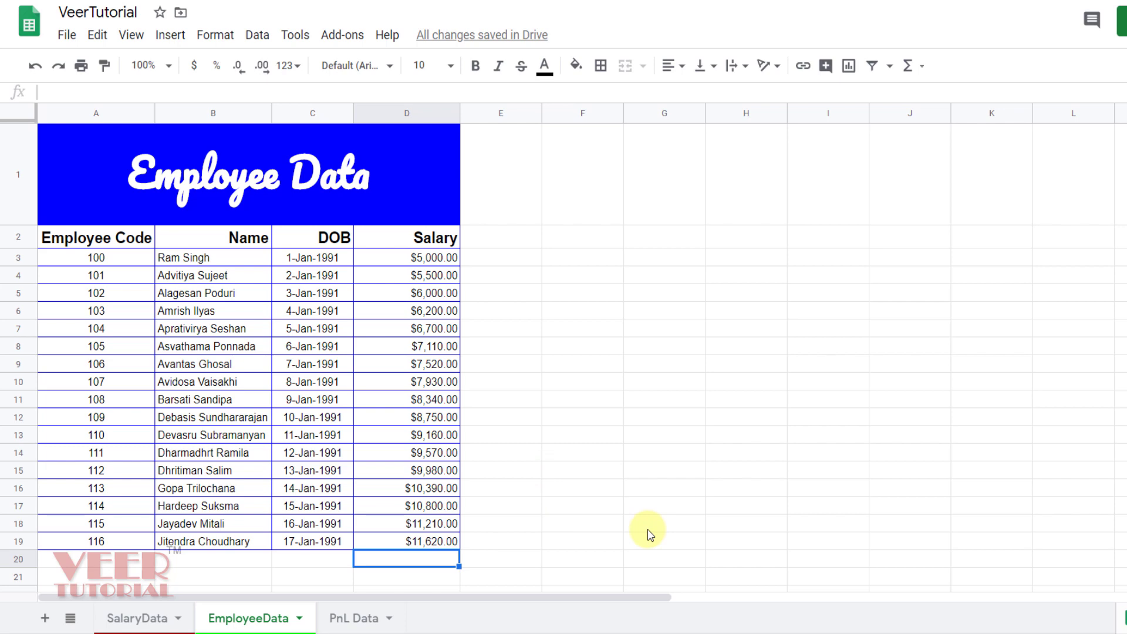
- Enter =SUM(D3:D19) in D20 to total the salaries at $141,780.00
{"action": "left_click", "coordinate": [908, 67]}
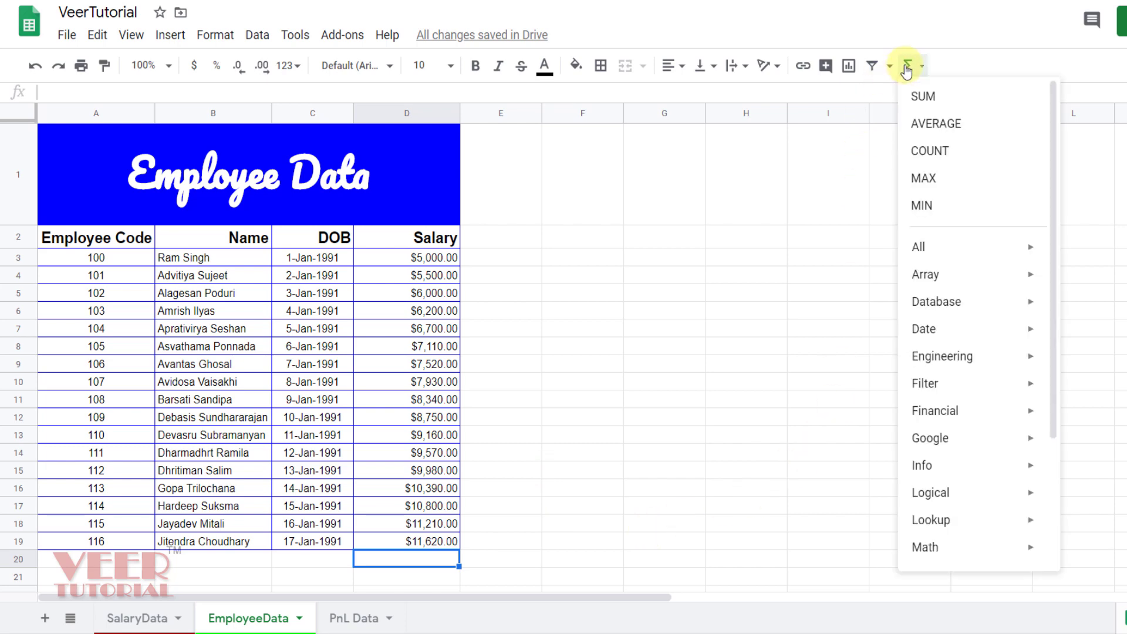
{"action": "left_click", "coordinate": [923, 100]}
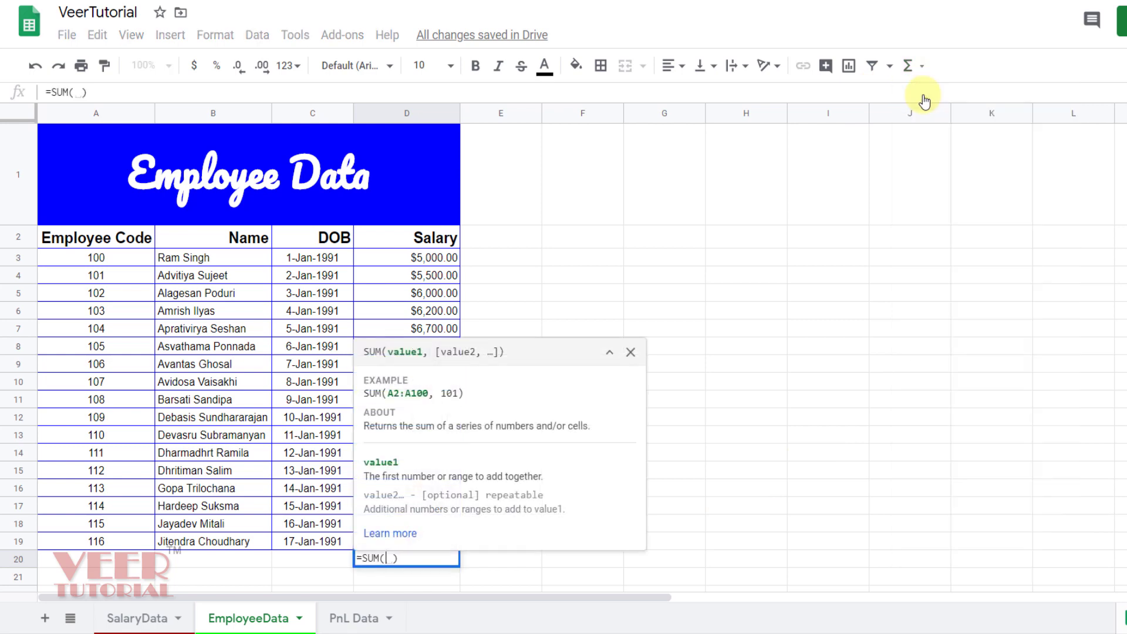
{"action": "left_click_drag", "start_coordinate": [413, 262], "coordinate": [413, 539]}
{"action": "key", "text": "Return"}
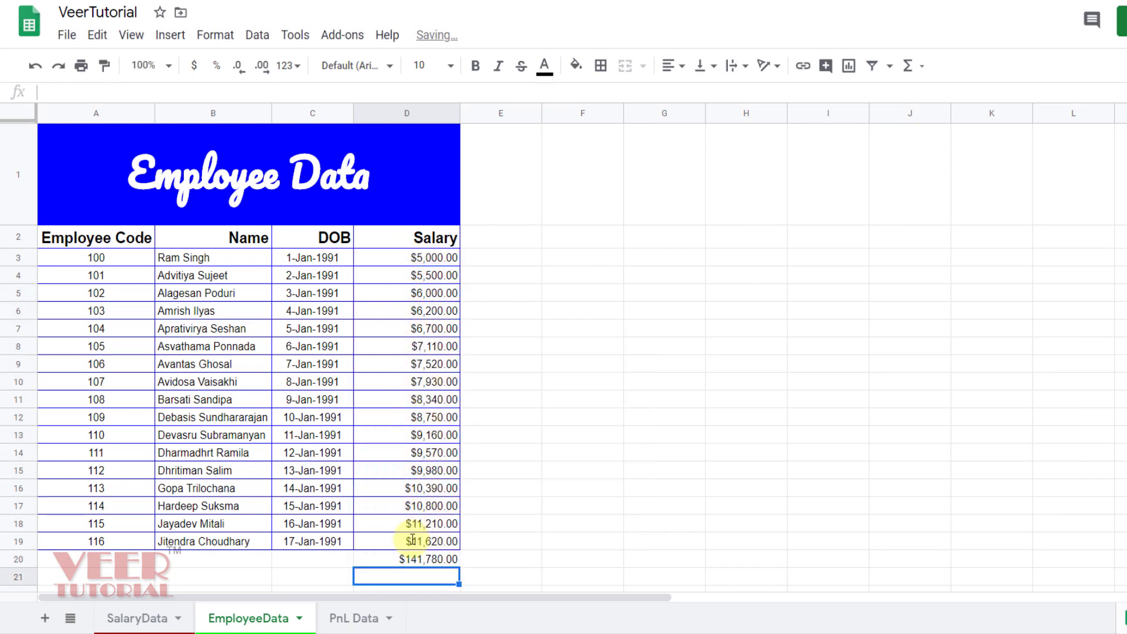
{"action": "left_click", "coordinate": [413, 558]}
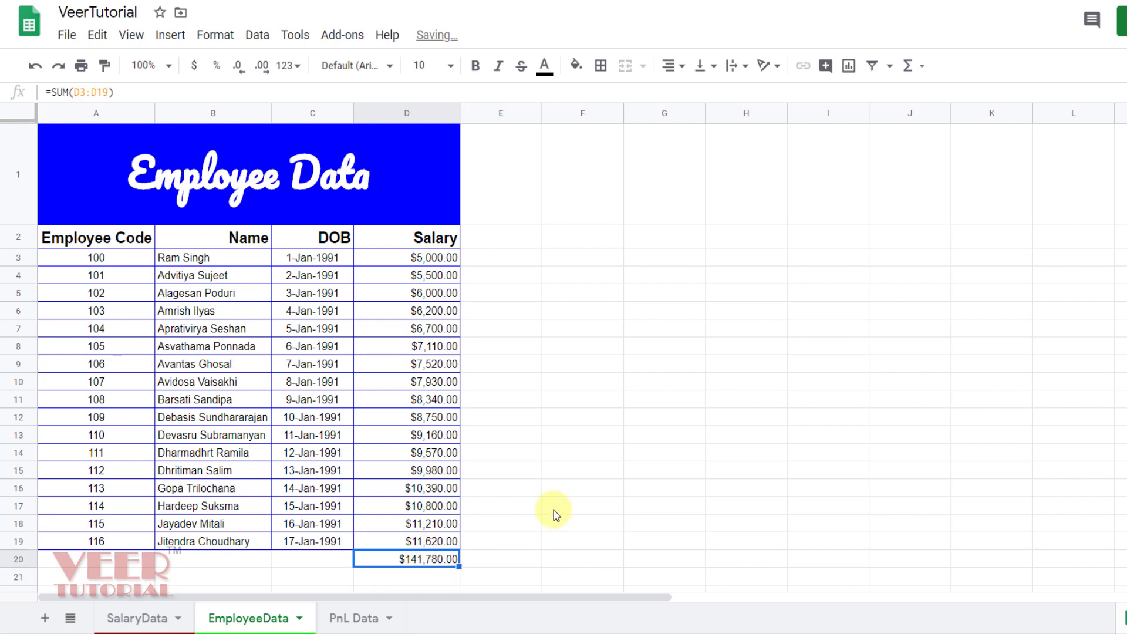